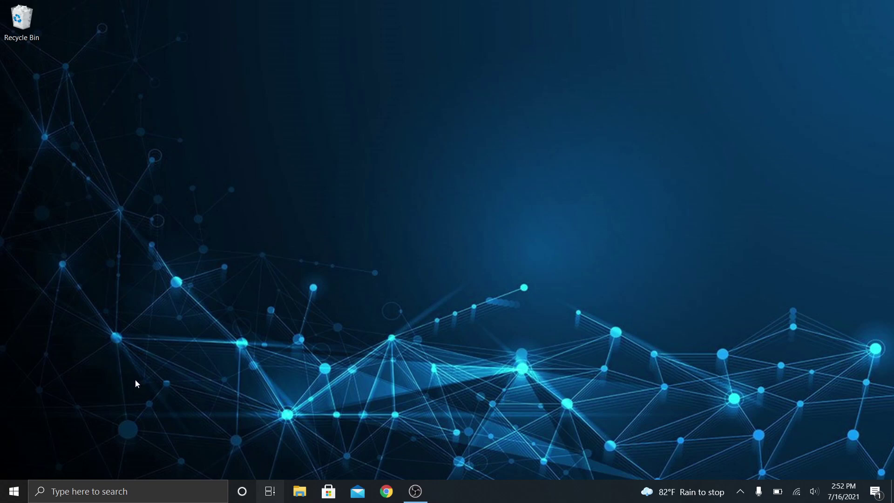
# Step: Launch Adobe Premiere Pro 2020 and create a new project named "Remove Files That Are Locked" with the default settings
pyautogui.click(14, 490)
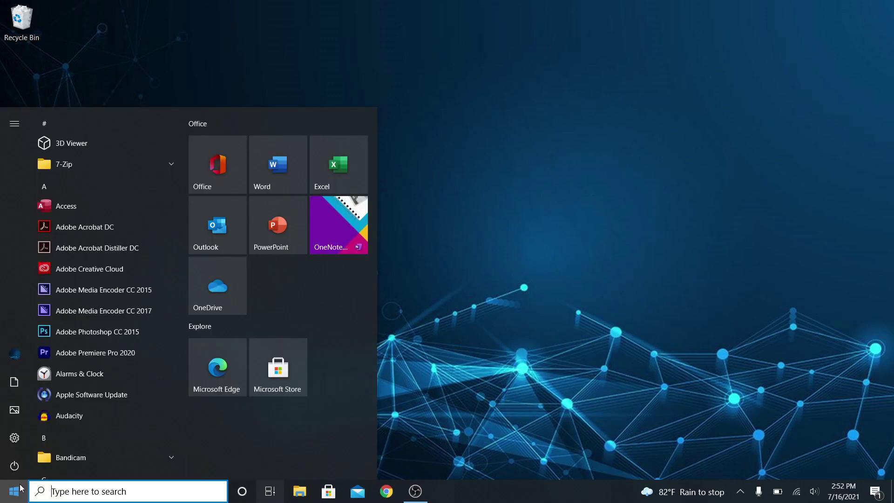
pyautogui.click(116, 355)
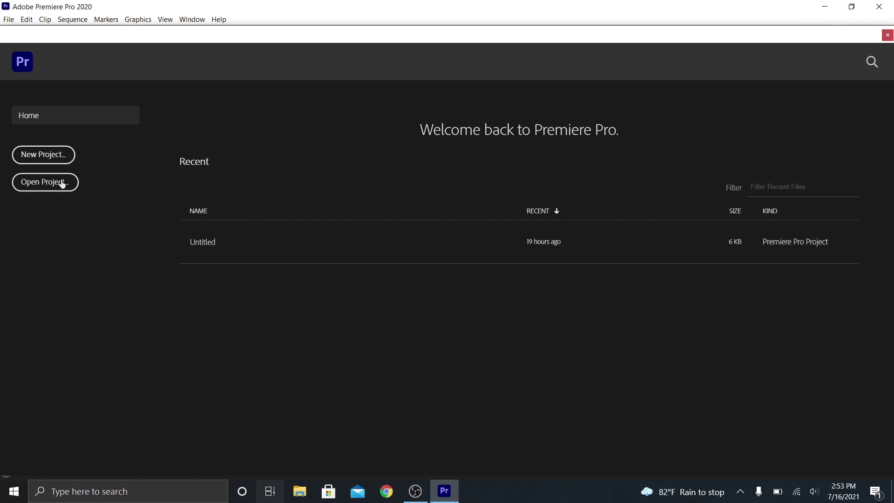
pyautogui.click(44, 155)
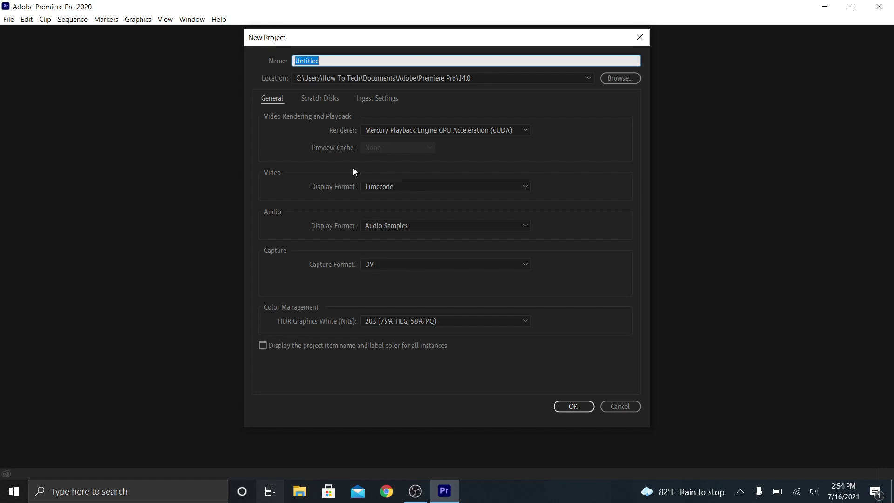
pyautogui.write('Remove Files That Are Locked')
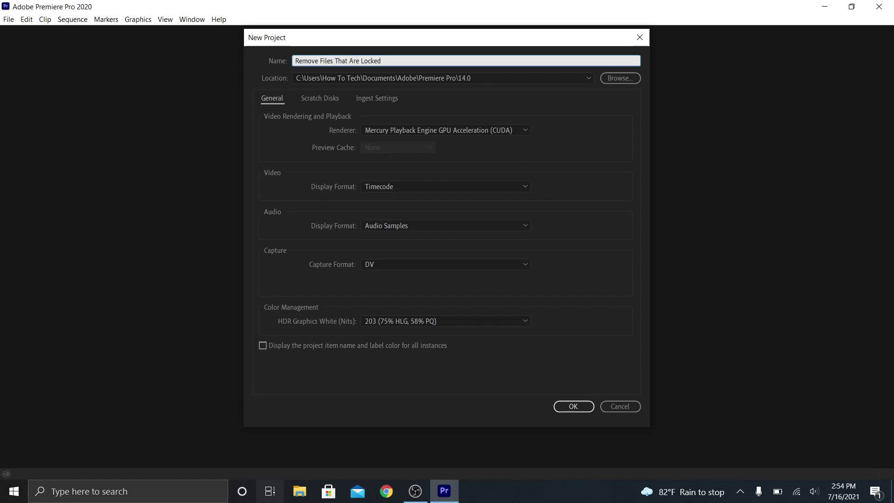
pyautogui.click(571, 406)
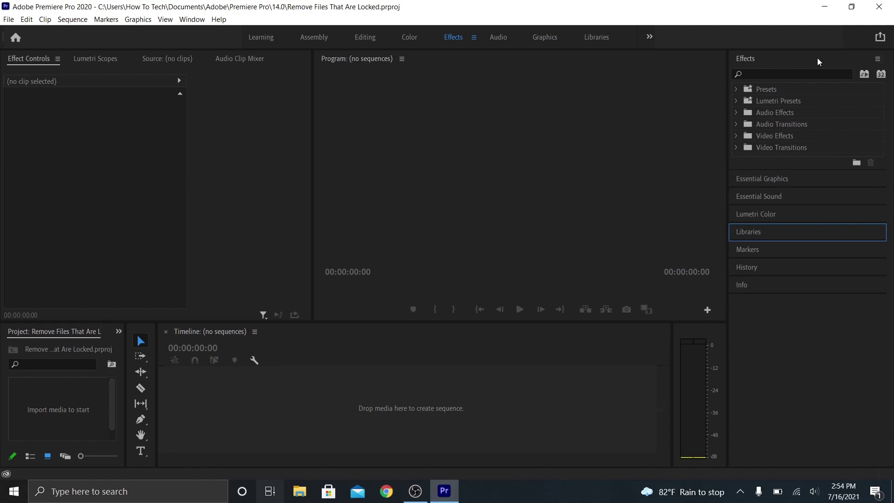
# Step: Rearrange the Effects panel into its own taller group above the stacked Essential Graphics and Essential Sound panels
pyautogui.click(878, 60)
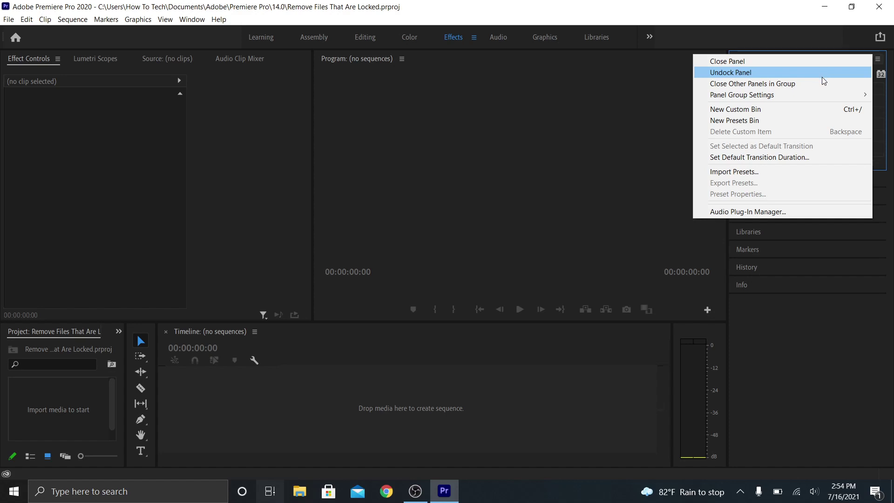
pyautogui.click(885, 62)
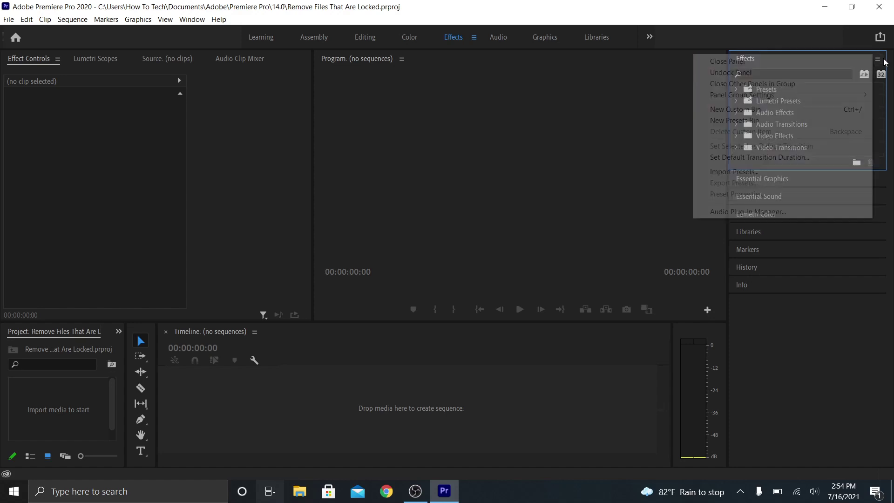
pyautogui.click(746, 441)
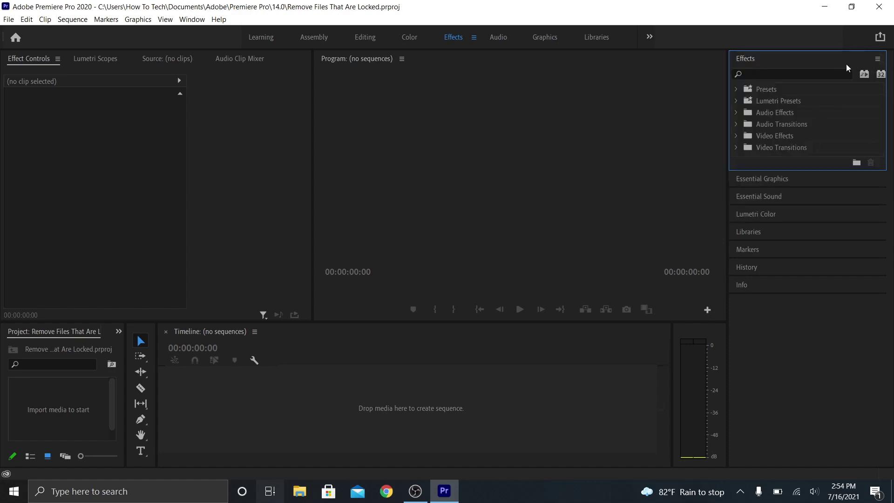
pyautogui.moveTo(870, 60); pyautogui.dragTo(801, 62)
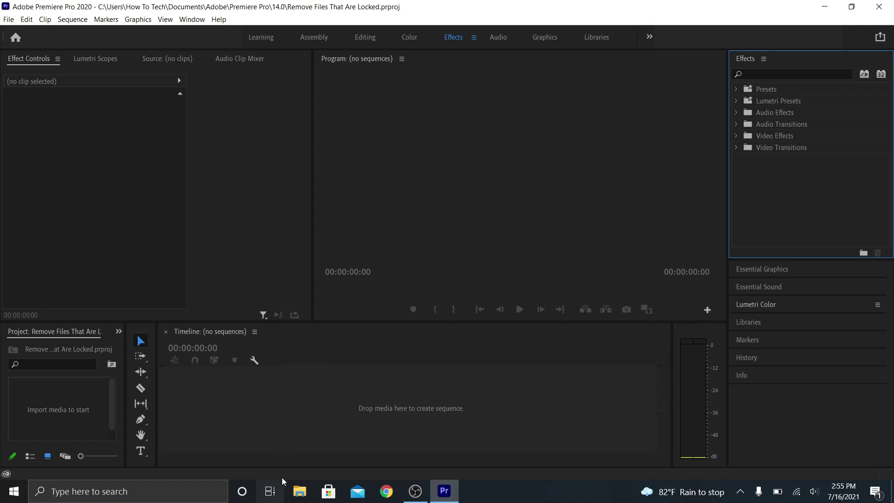
# Step: Bring 08-1.mp4, 08-2.mp4 and 08-3.mp4 from the Videos folder into the empty timeline as a new sequence
pyautogui.click(298, 491)
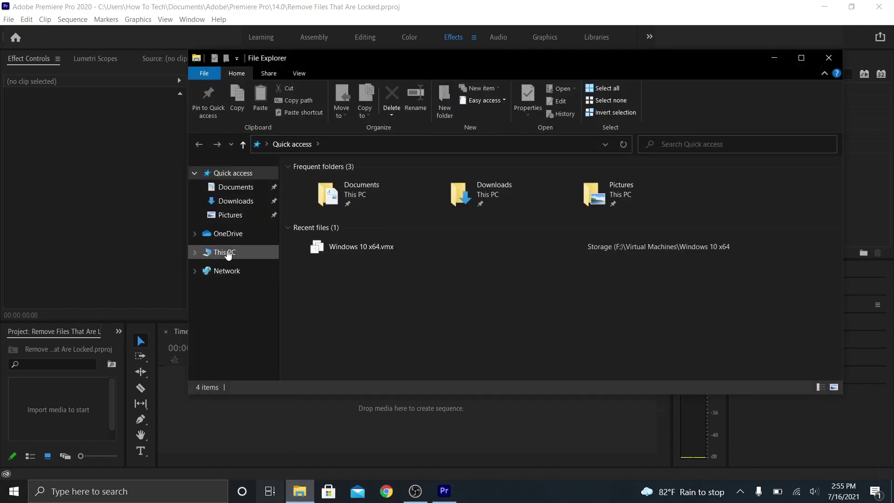
pyautogui.click(228, 254)
pyautogui.doubleClick(324, 259)
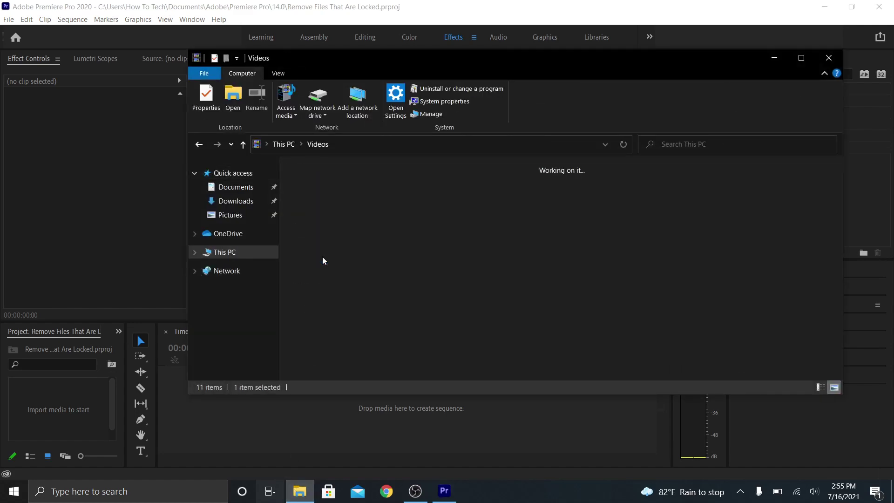
pyautogui.click(377, 215)
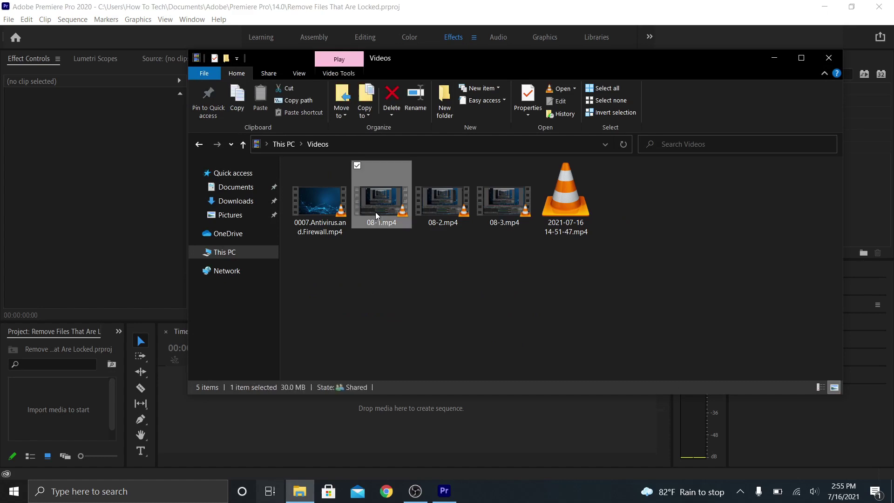
pyautogui.hotkey('shift', 'Right')
pyautogui.hotkey('shift', 'Right')
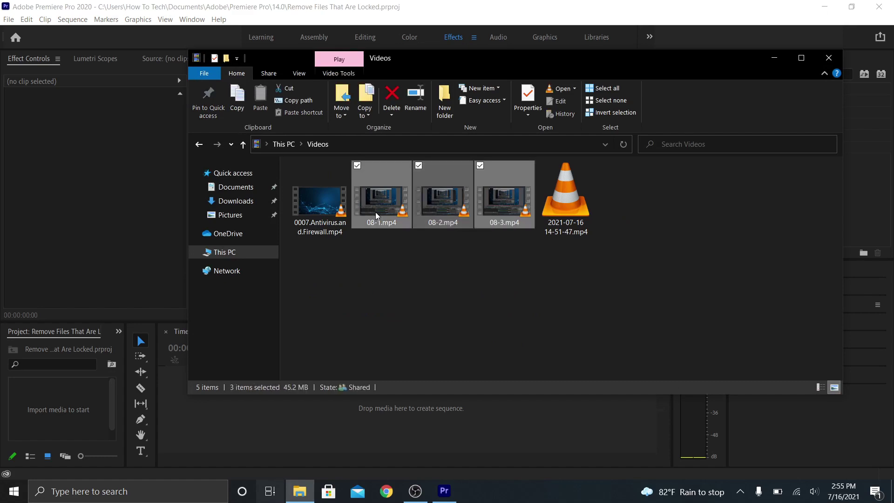
pyautogui.moveTo(386, 205); pyautogui.dragTo(210, 424)
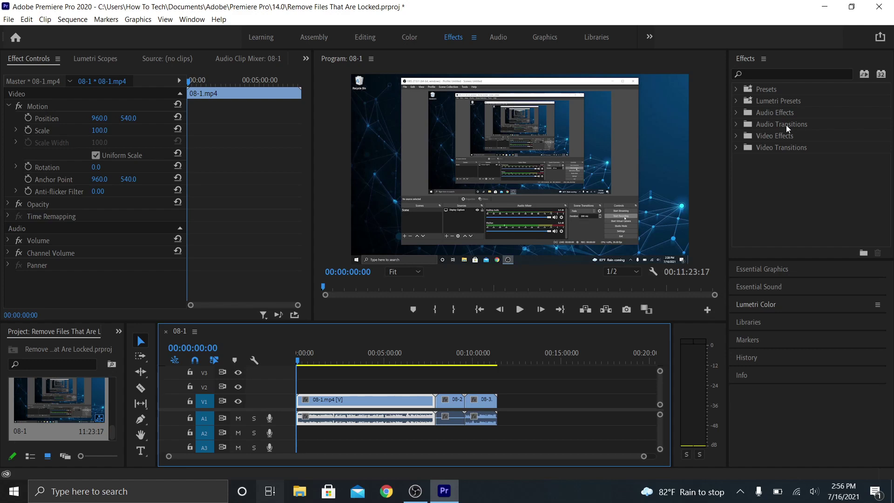
# Step: Expand Video Effects and look through its effect categories
pyautogui.click(736, 136)
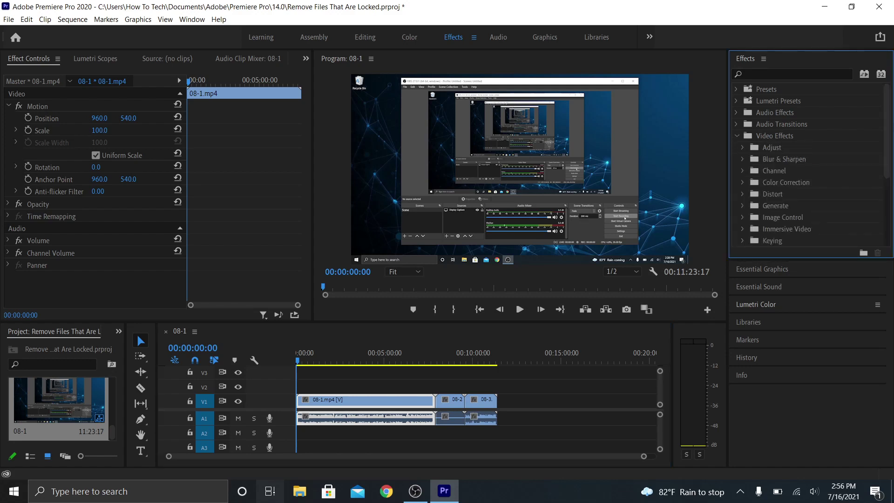
pyautogui.scroll(-2, 881, 157)
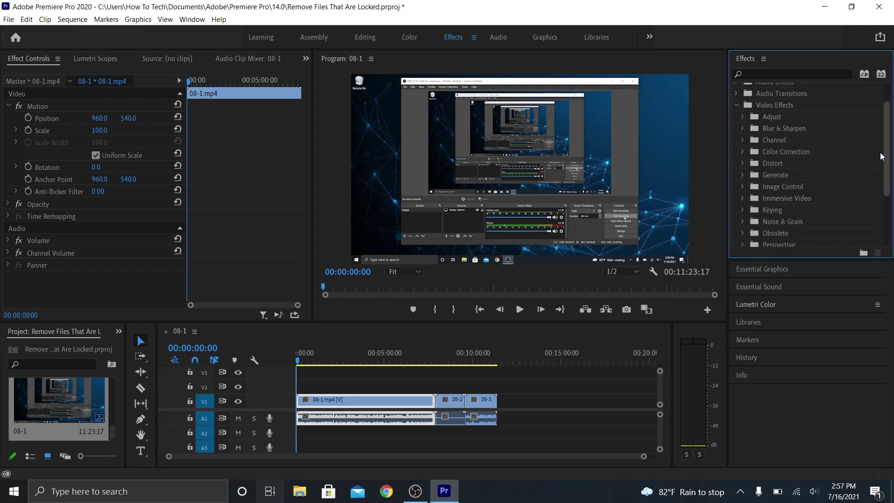
pyautogui.scroll(-2, 881, 158)
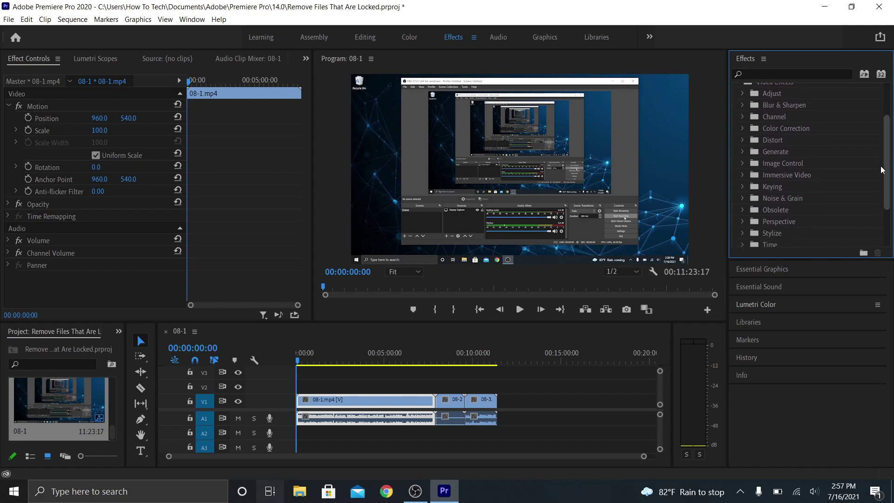
pyautogui.scroll(-4, 881, 169)
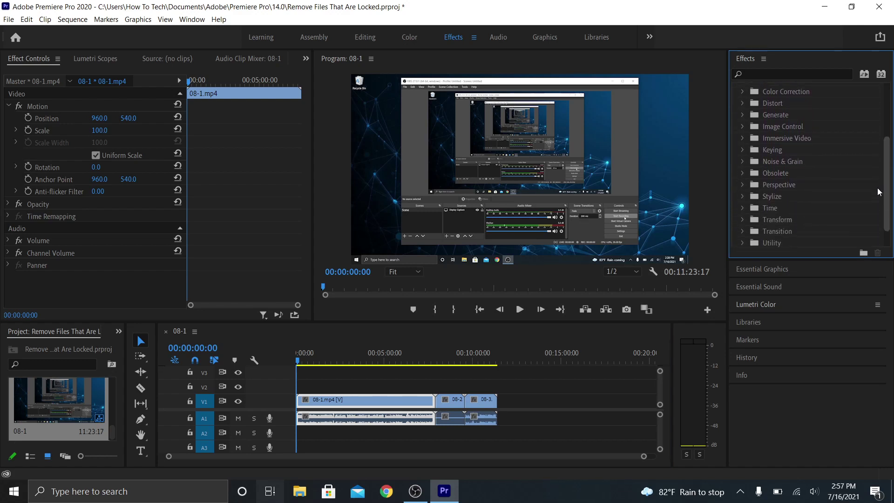
pyautogui.scroll(5, 873, 205)
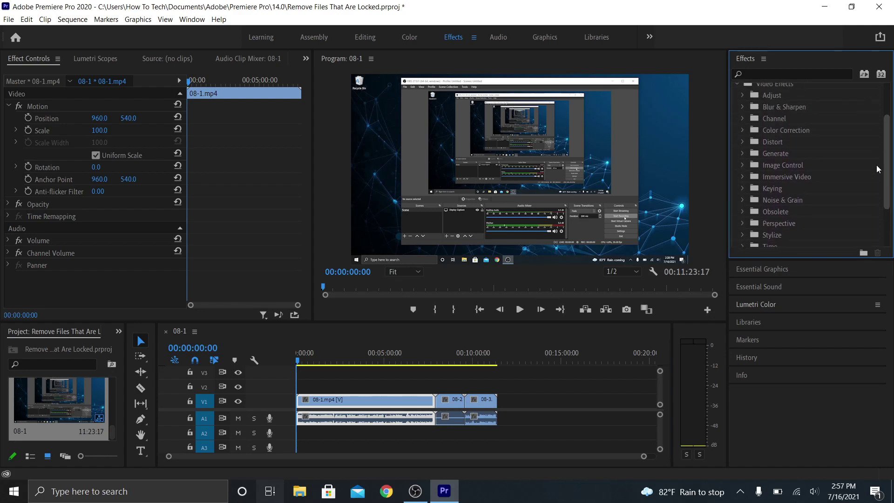
pyautogui.scroll(-1, 879, 170)
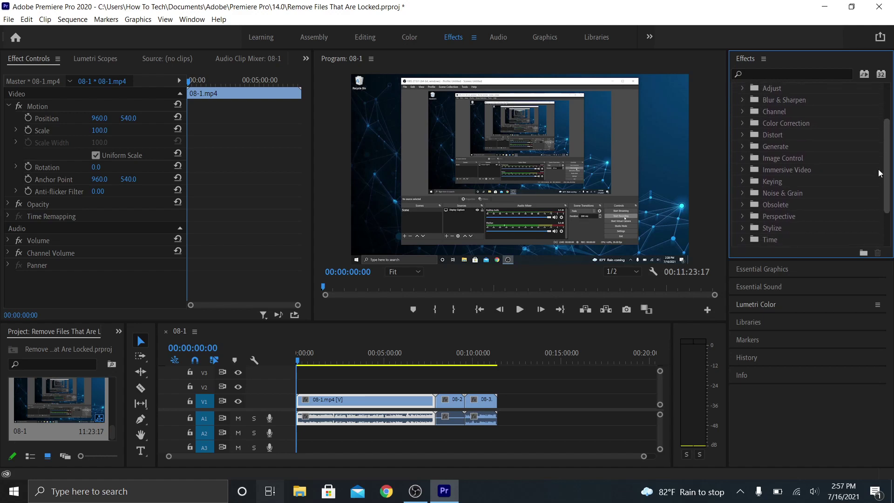
pyautogui.scroll(-4, 879, 180)
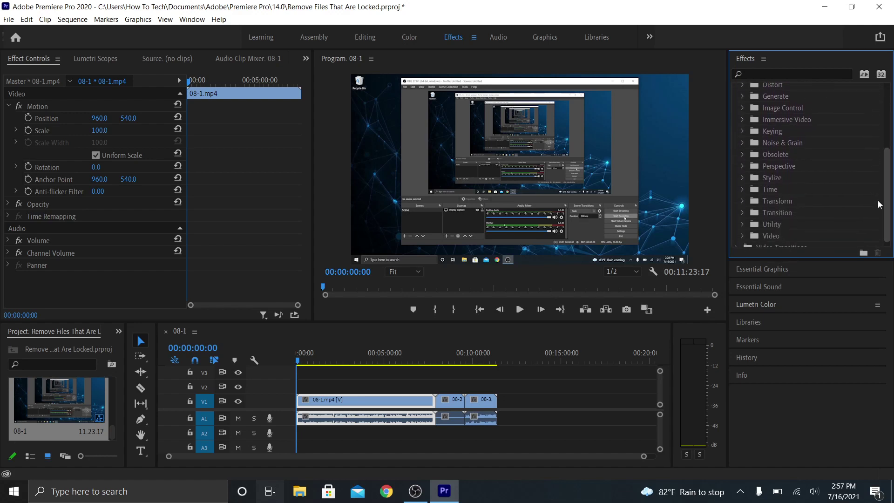
pyautogui.scroll(-1, 879, 205)
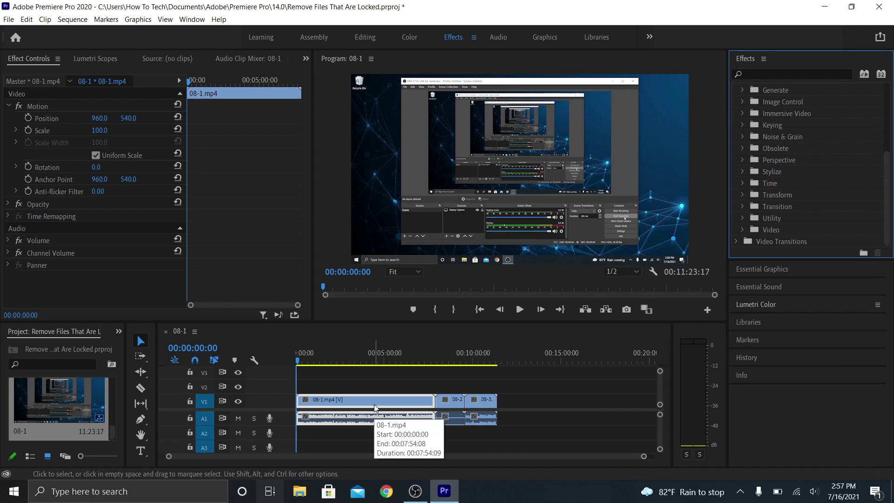
# Step: Play through the start of 08-1.mp4 and split the clip at 00:00:09:07 with the Razor tool
pyautogui.click(646, 461)
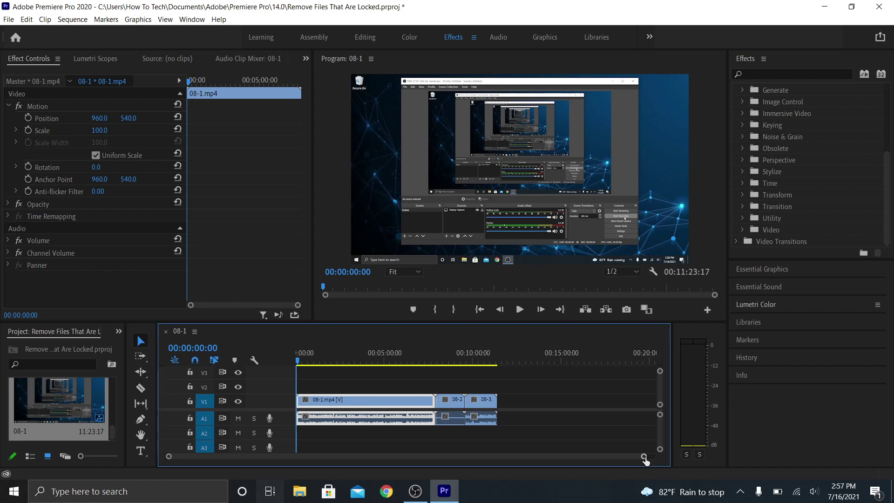
pyautogui.moveTo(645, 461); pyautogui.dragTo(468, 475)
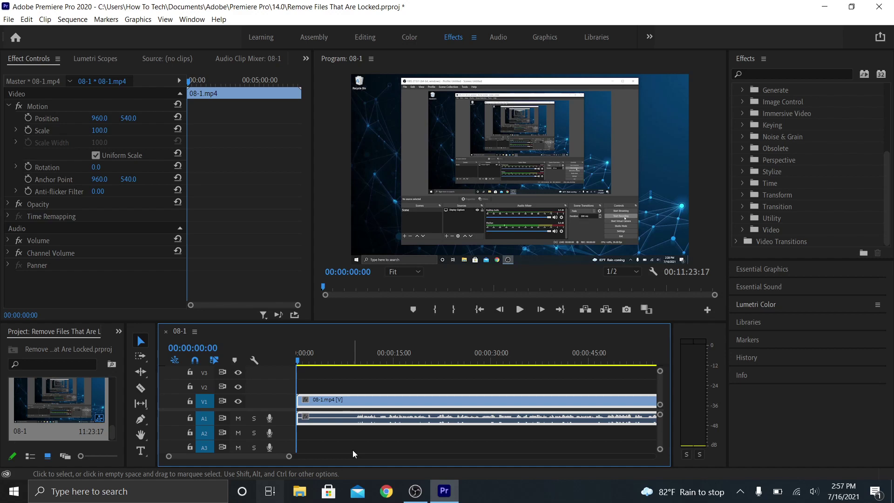
pyautogui.press('space')
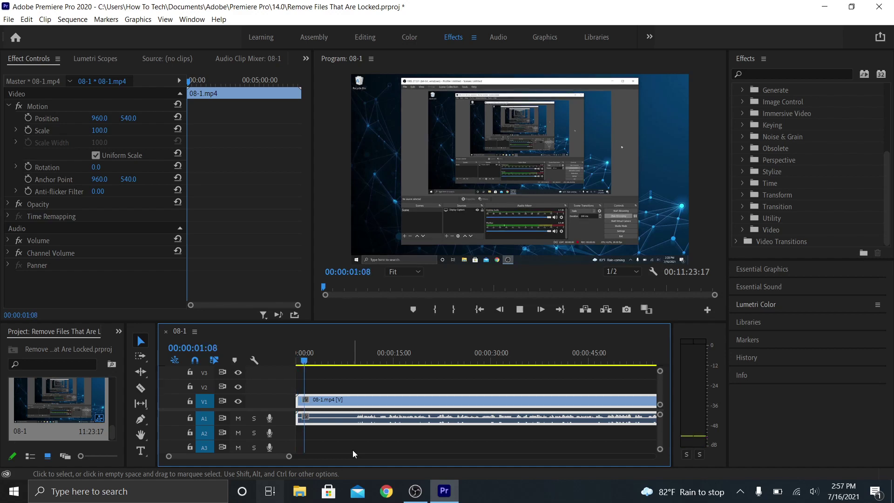
pyautogui.press('space')
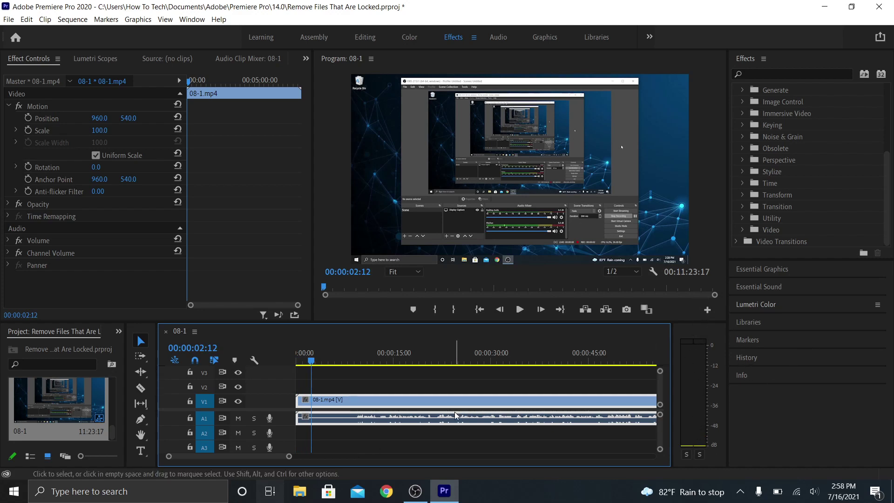
pyautogui.press('space')
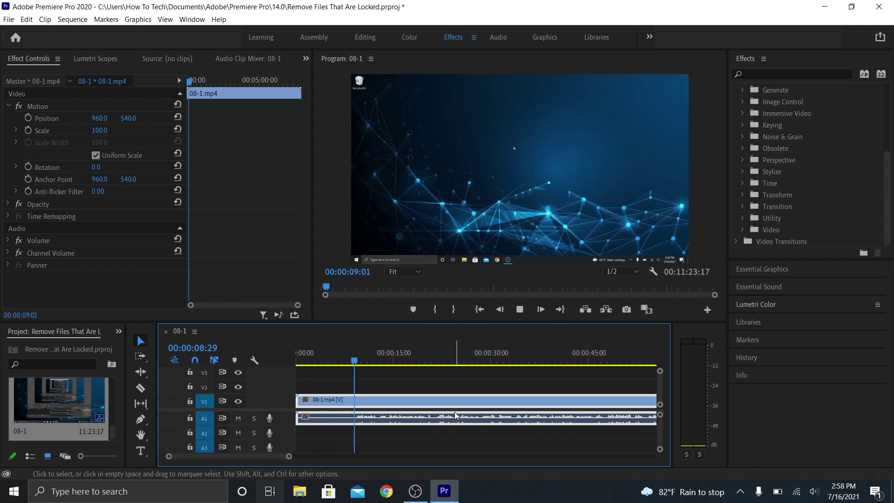
pyautogui.press('space')
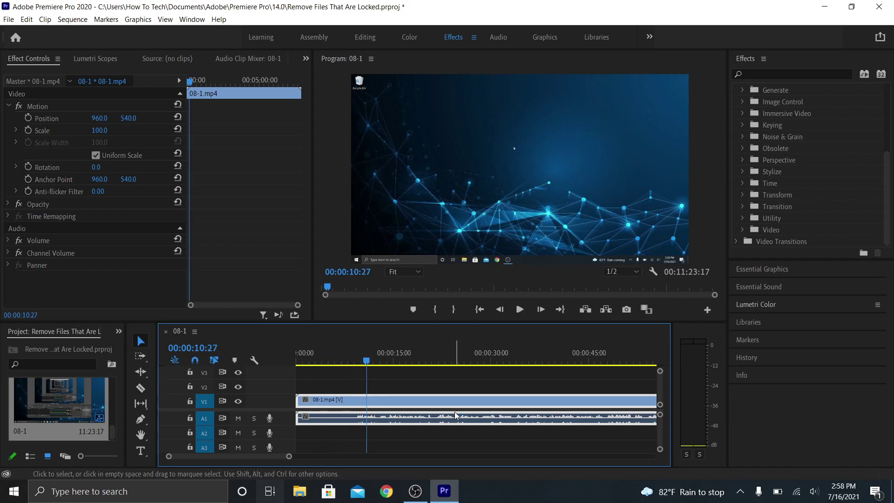
pyautogui.click(357, 358)
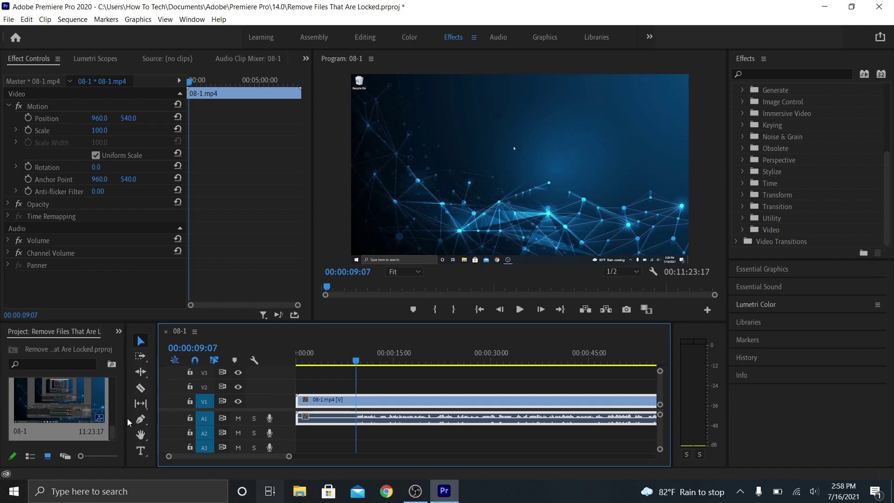
pyautogui.click(139, 388)
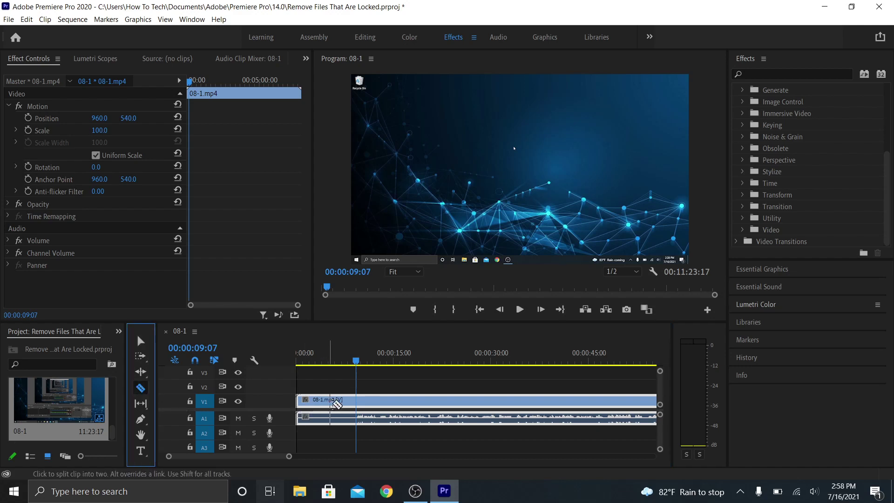
pyautogui.click(358, 401)
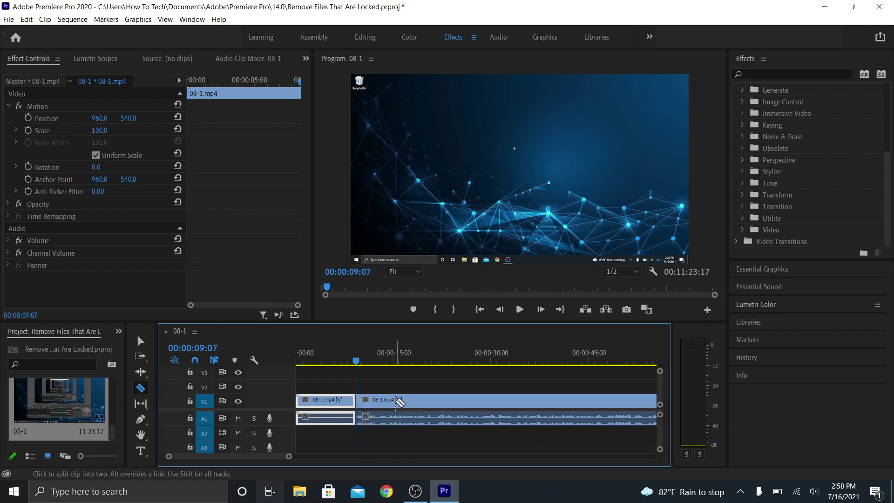
# Step: Delete the split-off opening of 08-1.mp4, ripple-delete the gap it leaves, and briefly play the new start
pyautogui.click(140, 342)
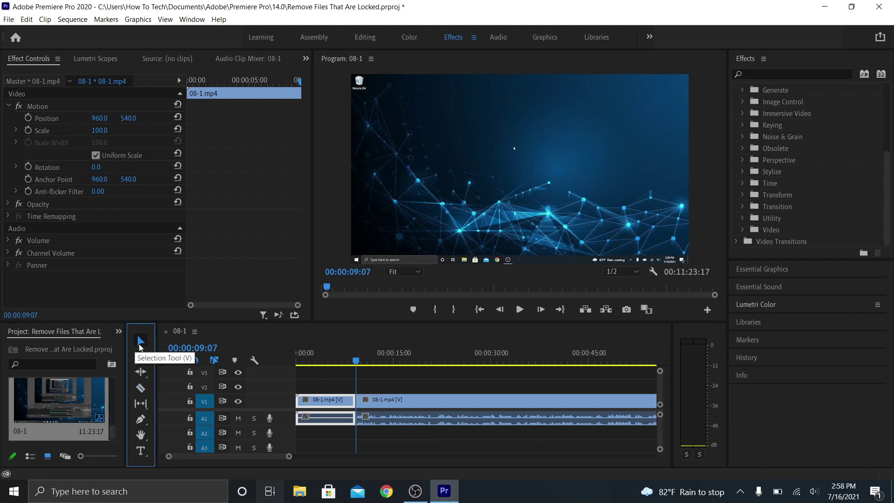
pyautogui.click(316, 401)
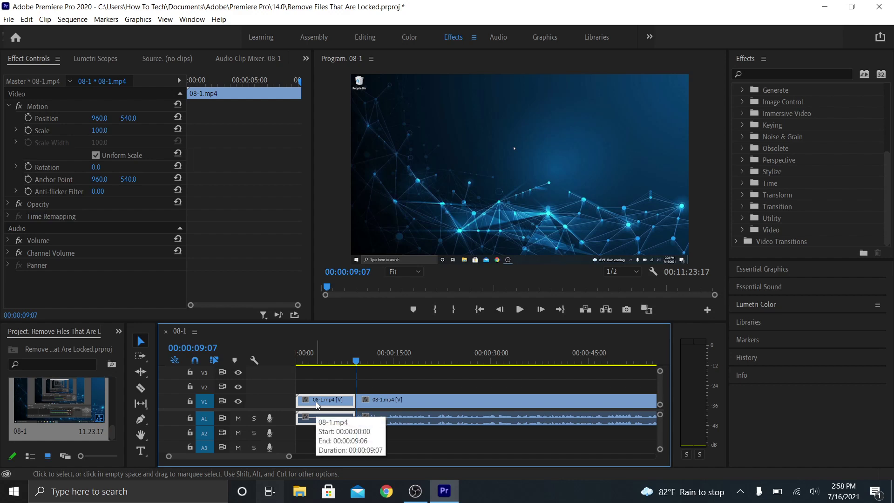
pyautogui.press('Delete')
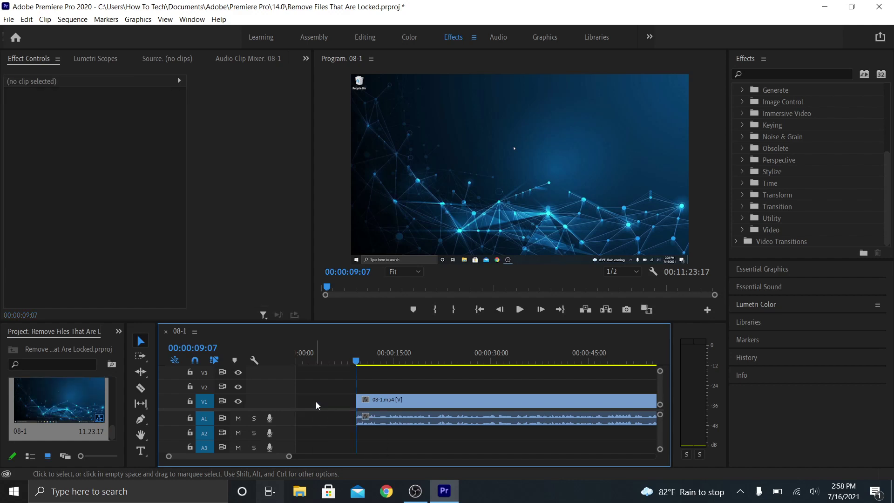
pyautogui.rightClick(316, 401)
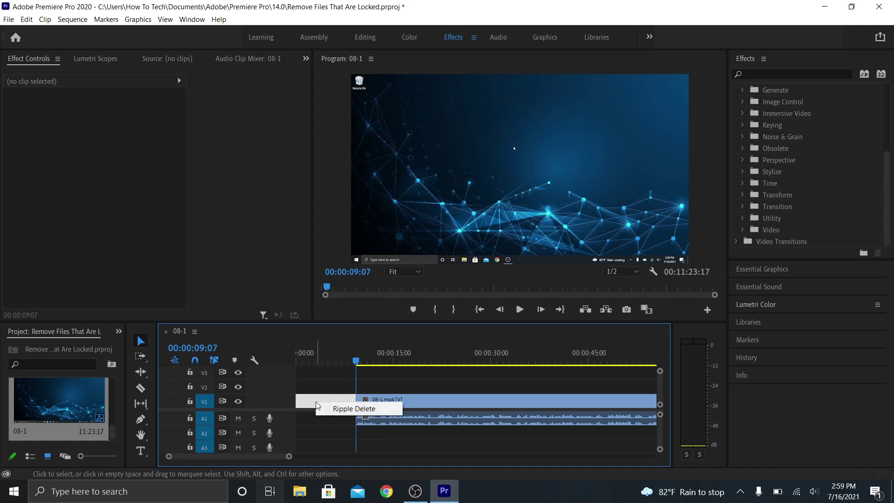
pyautogui.click(324, 411)
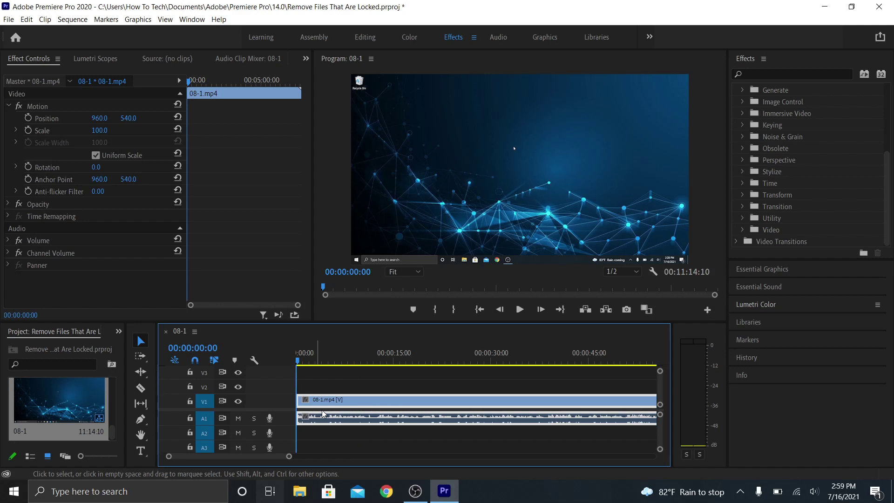
pyautogui.press('space')
pyautogui.press('space')
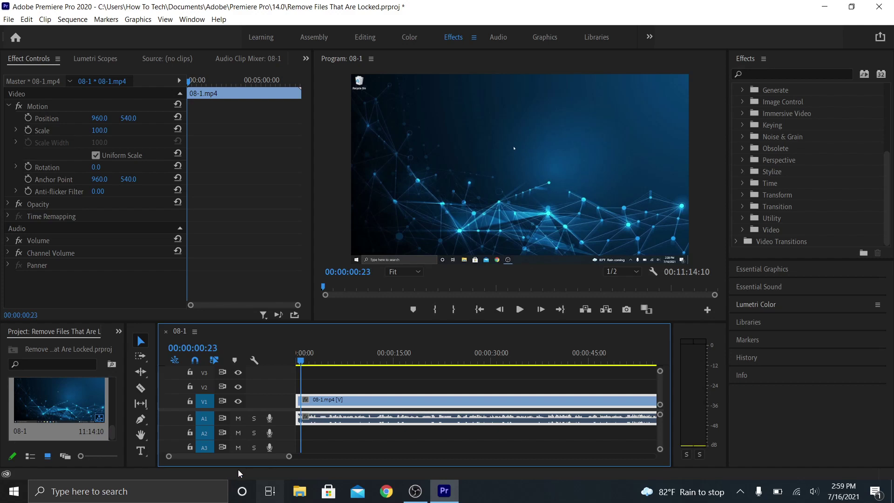
# Step: Find where the recording window disappears early in 08-2.mp4 and split the clip at 00:07:49:16 with the Razor tool
pyautogui.moveTo(289, 459); pyautogui.dragTo(498, 449)
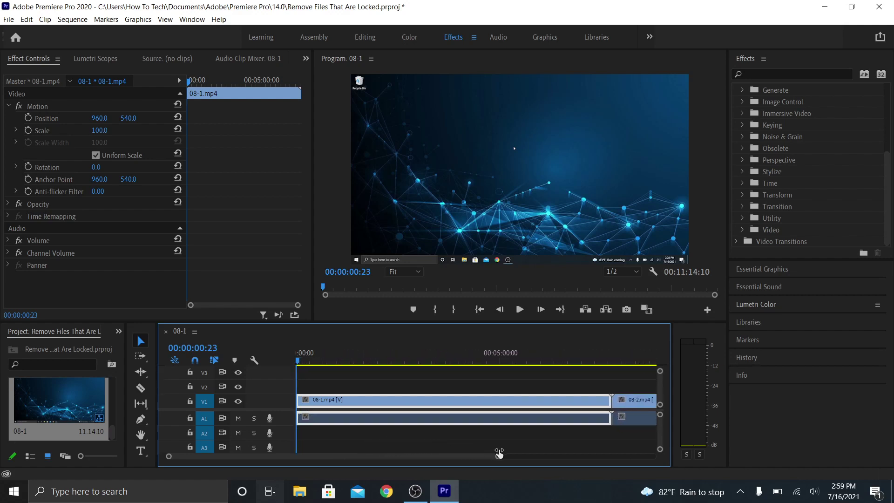
pyautogui.click(605, 353)
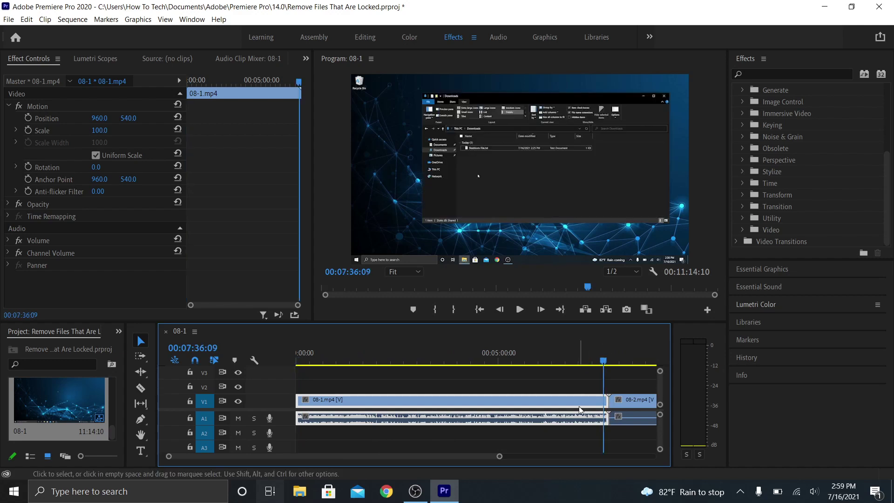
pyautogui.click(589, 364)
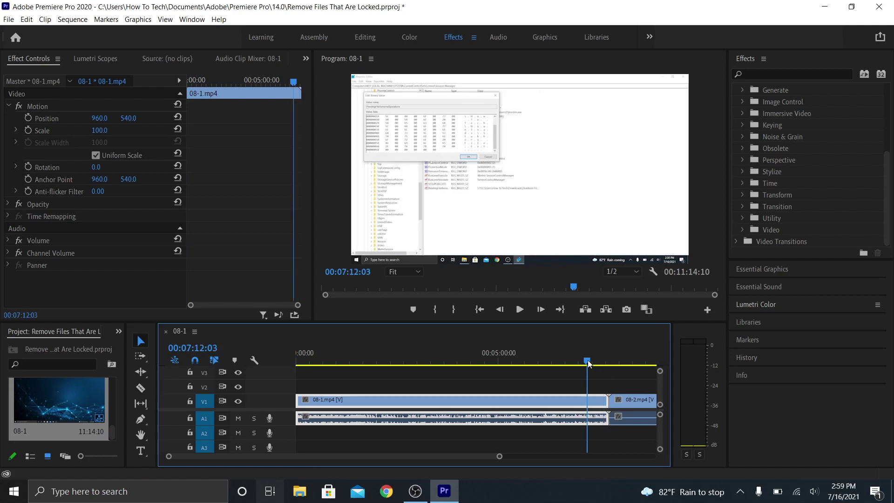
pyautogui.click(604, 364)
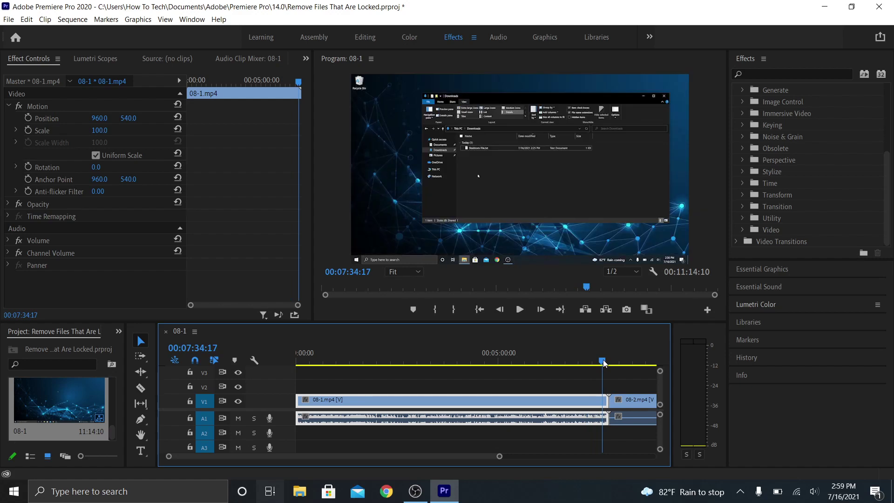
pyautogui.click(609, 364)
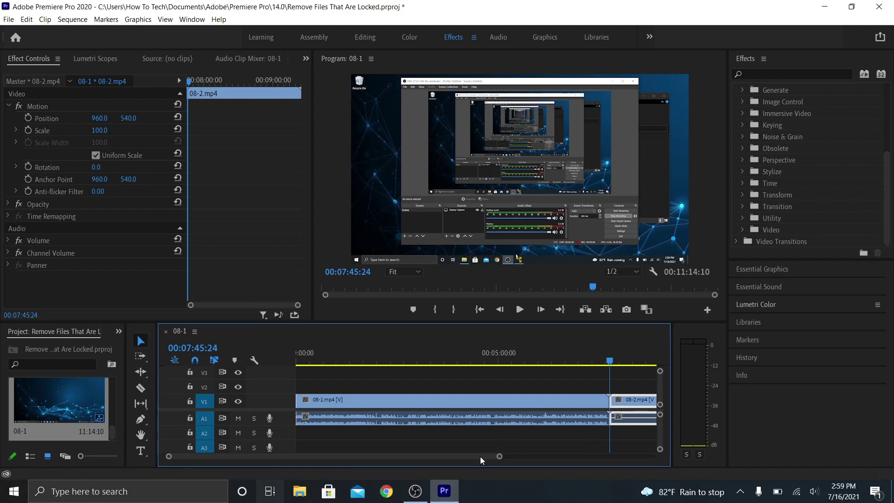
pyautogui.moveTo(480, 456); pyautogui.dragTo(514, 455)
pyautogui.click(507, 361)
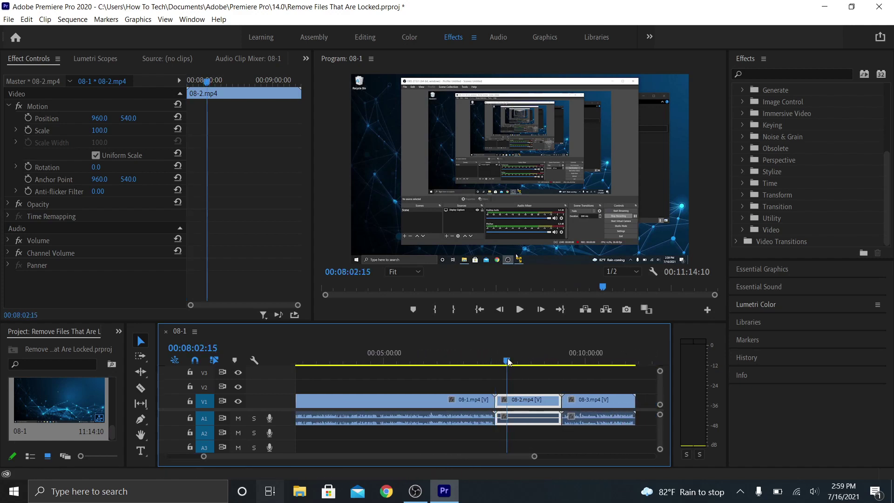
pyautogui.moveTo(508, 361); pyautogui.dragTo(503, 362)
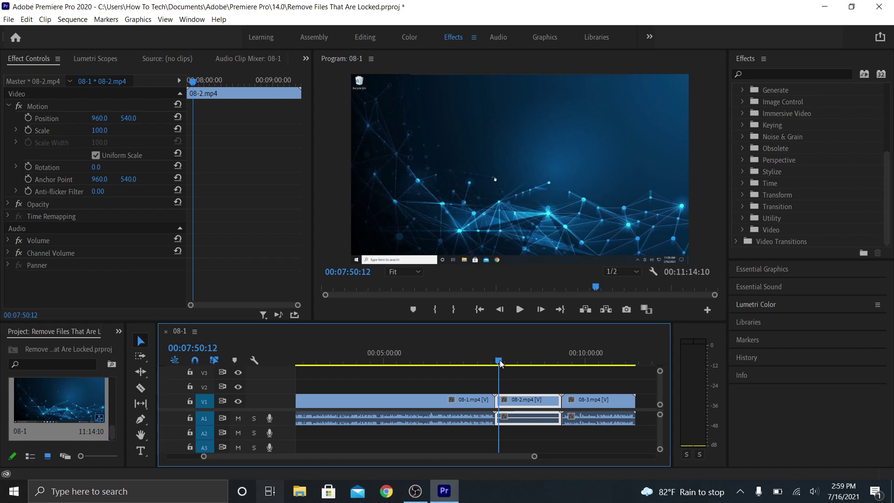
pyautogui.moveTo(501, 363)
pyautogui.mouseDown()
pyautogui.moveTo(490, 361)
pyautogui.moveTo(498, 359)
pyautogui.mouseUp()
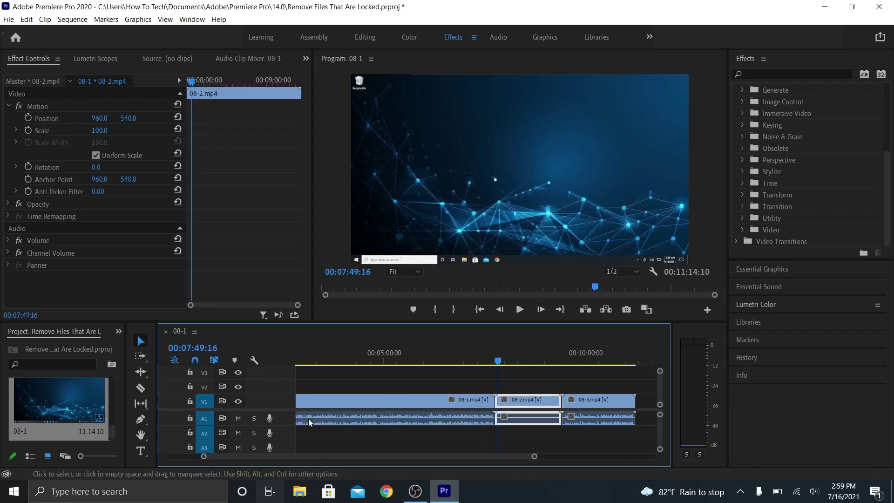
pyautogui.click(140, 390)
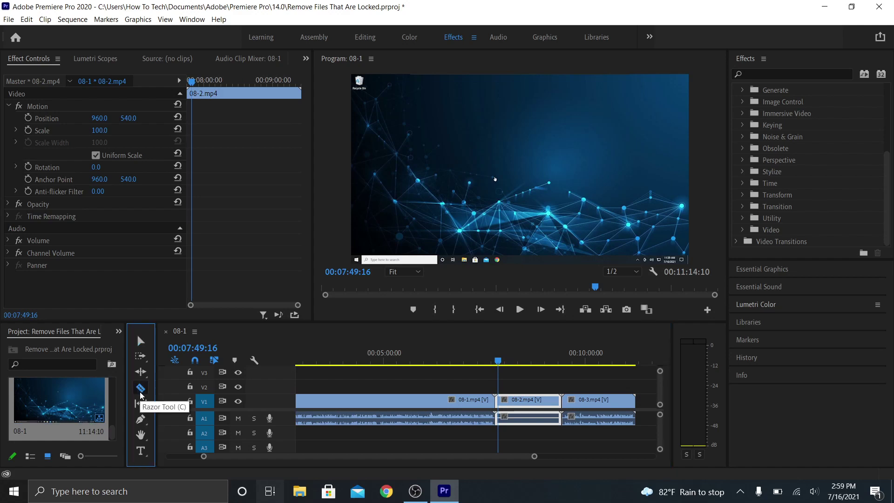
pyautogui.click(501, 407)
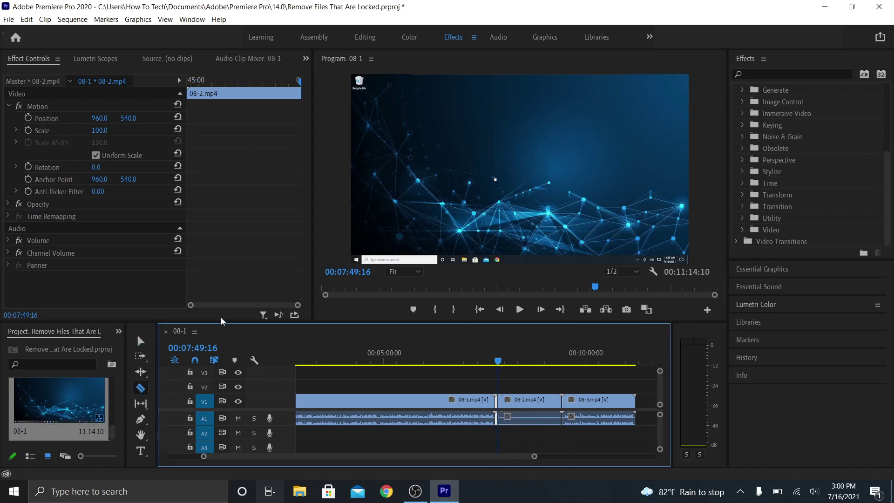
# Step: Delete the short opening piece of 08-2.mp4 and move the rest of the clip against the end of 08-1.mp4
pyautogui.click(141, 341)
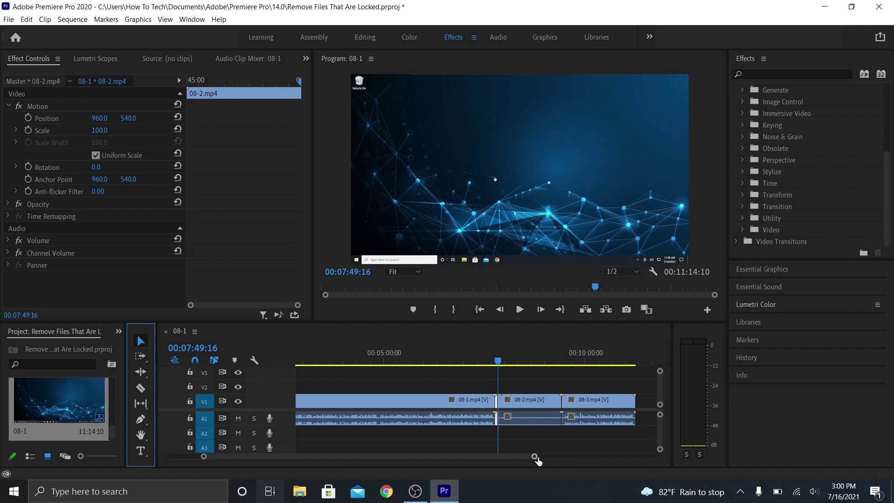
pyautogui.moveTo(533, 456); pyautogui.dragTo(425, 458)
pyautogui.click(459, 414)
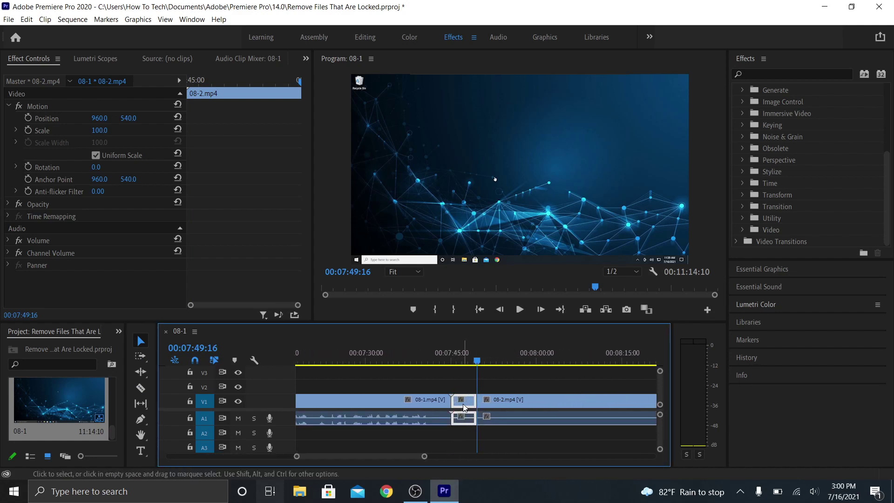
pyautogui.press('Delete')
pyautogui.click(507, 403)
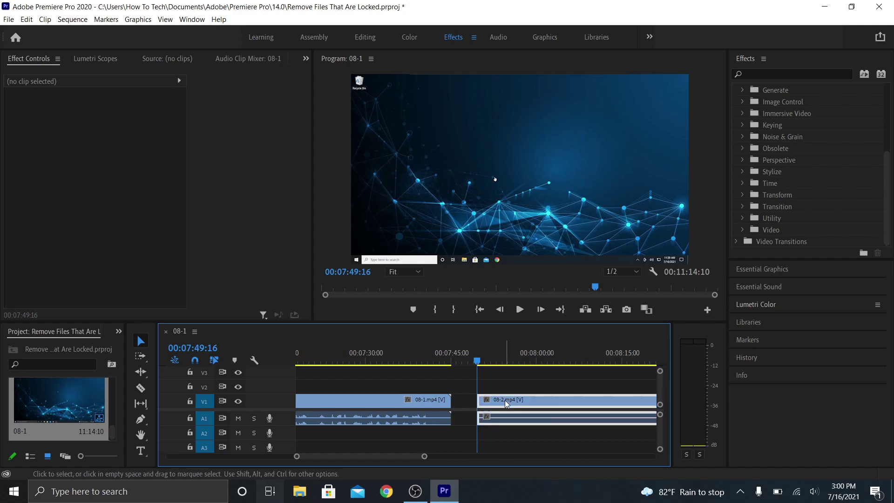
pyautogui.moveTo(506, 403); pyautogui.dragTo(478, 403)
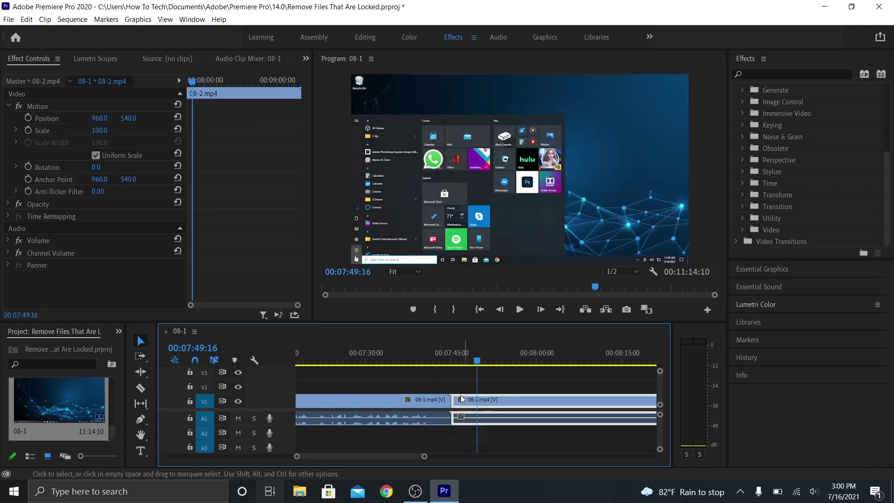
# Step: Play across the join between 08-1.mp4 and 08-2.mp4, then split 08-1.mp4 at 00:07:41:10 with the Razor tool
pyautogui.click(445, 359)
pyautogui.press('space')
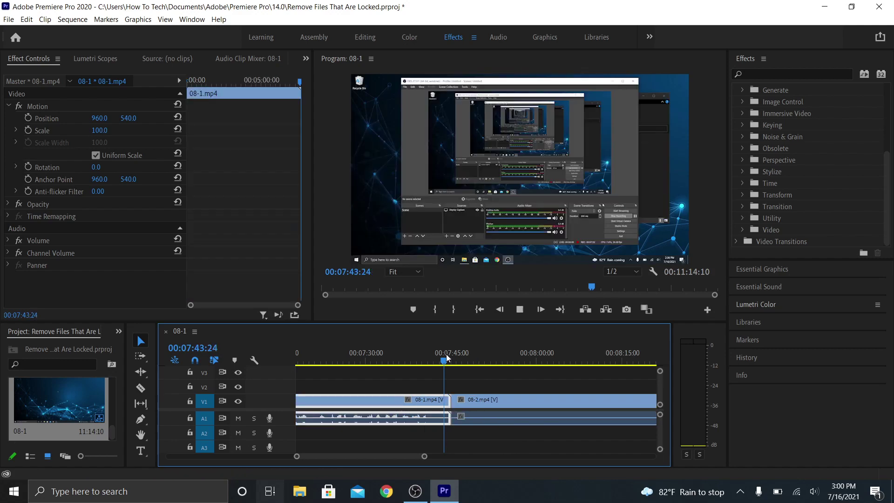
pyautogui.press('space')
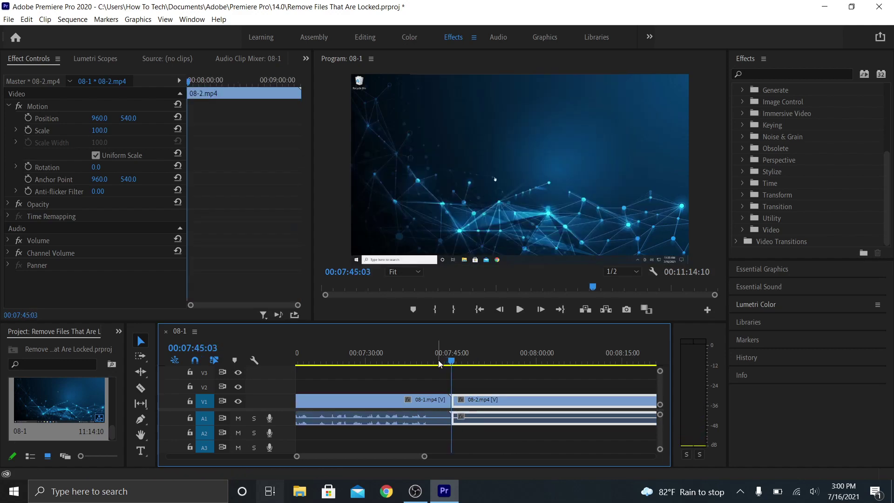
pyautogui.click(423, 358)
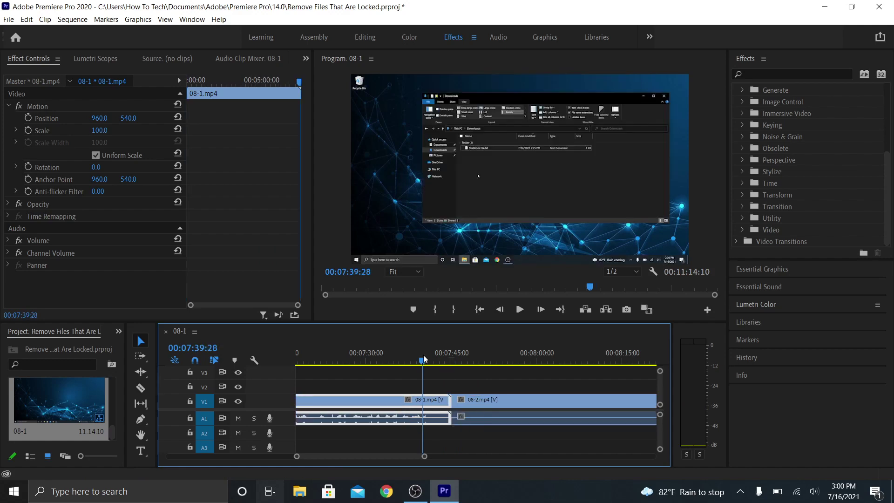
pyautogui.press('space')
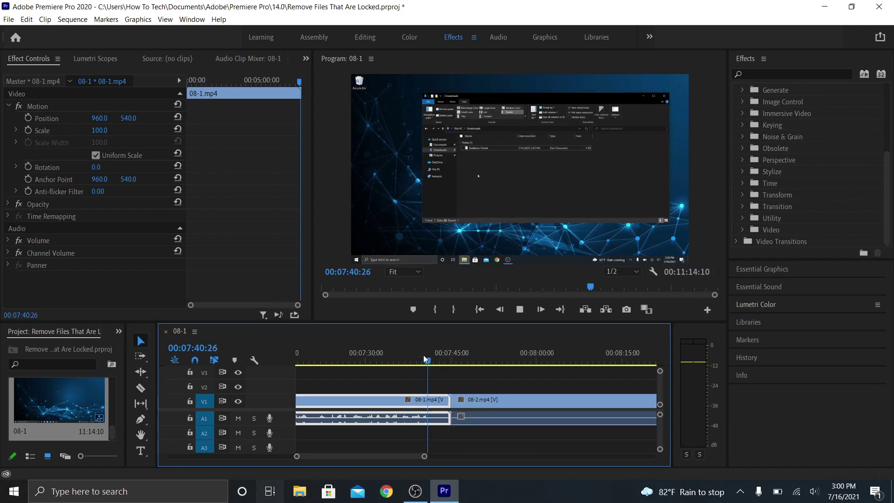
pyautogui.click(140, 387)
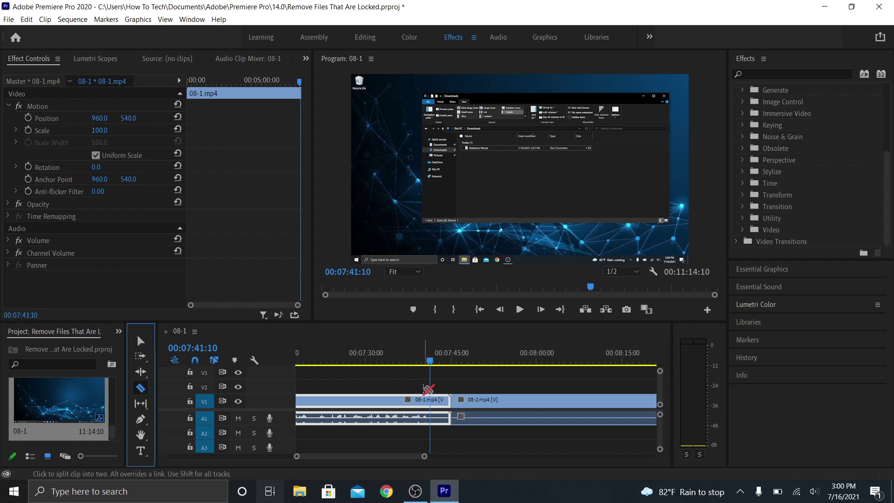
pyautogui.click(430, 402)
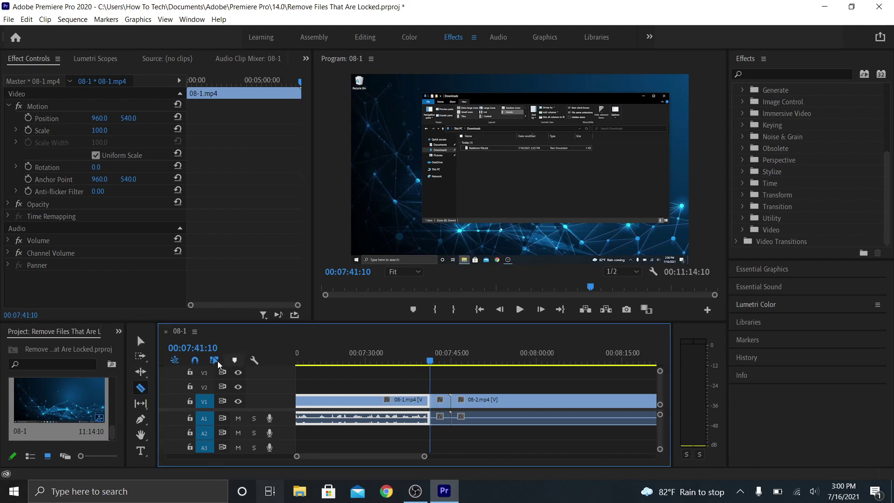
# Step: Delete the split-off end piece of 08-1.mp4 and ripple-delete the gap before 08-2.mp4
pyautogui.click(141, 341)
pyautogui.click(441, 403)
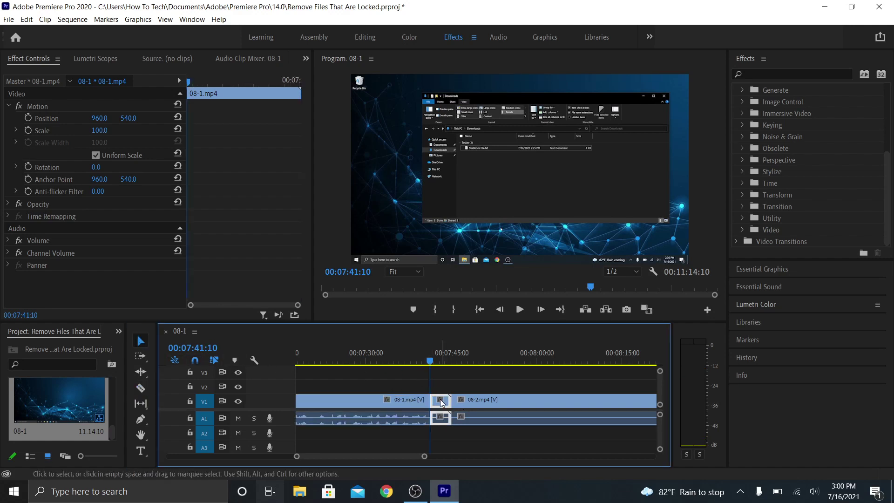
pyautogui.press('Delete')
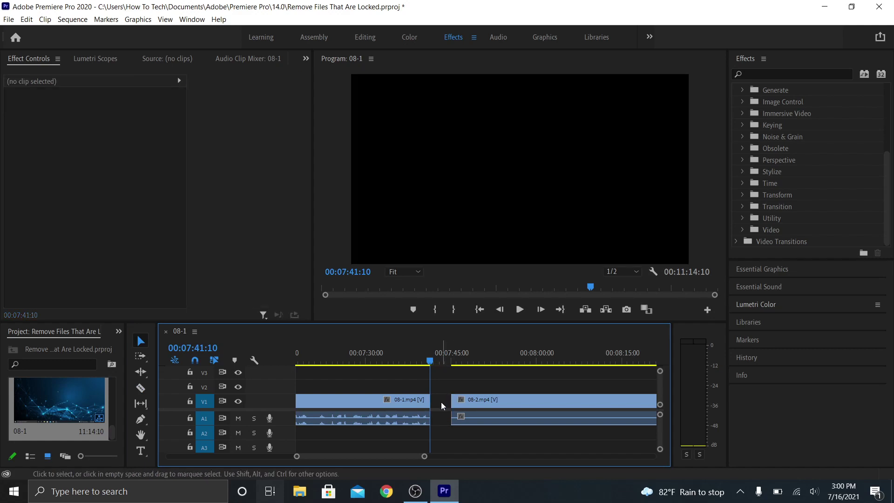
pyautogui.rightClick(441, 401)
pyautogui.click(480, 409)
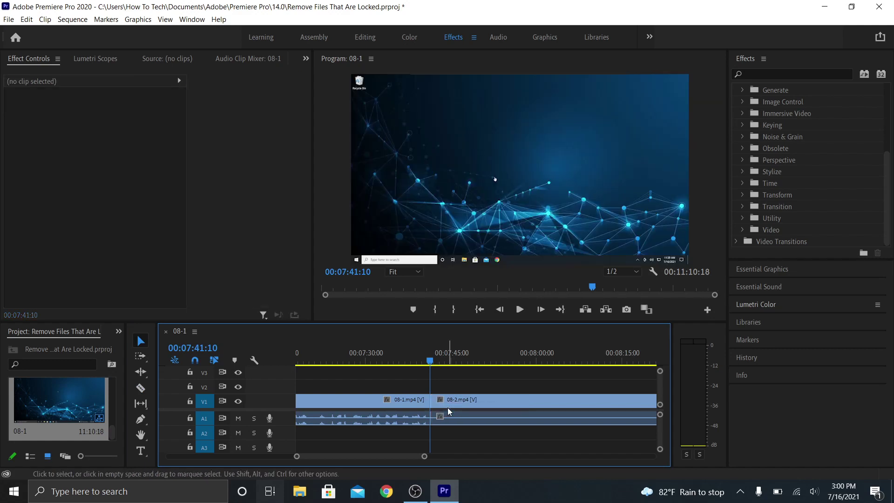
# Step: Play from the new join and check 08-2.mp4 at several points up to 00:08:00:25
pyautogui.press('space')
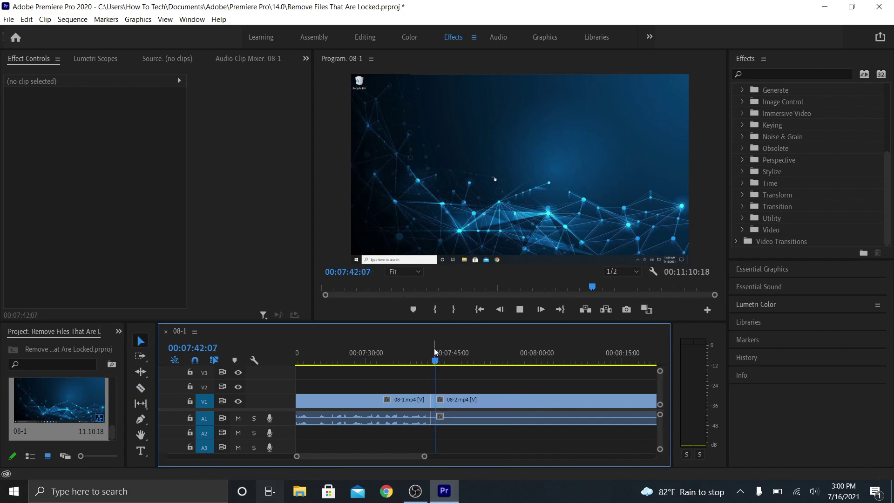
pyautogui.click(447, 405)
pyautogui.click(475, 363)
pyautogui.click(512, 362)
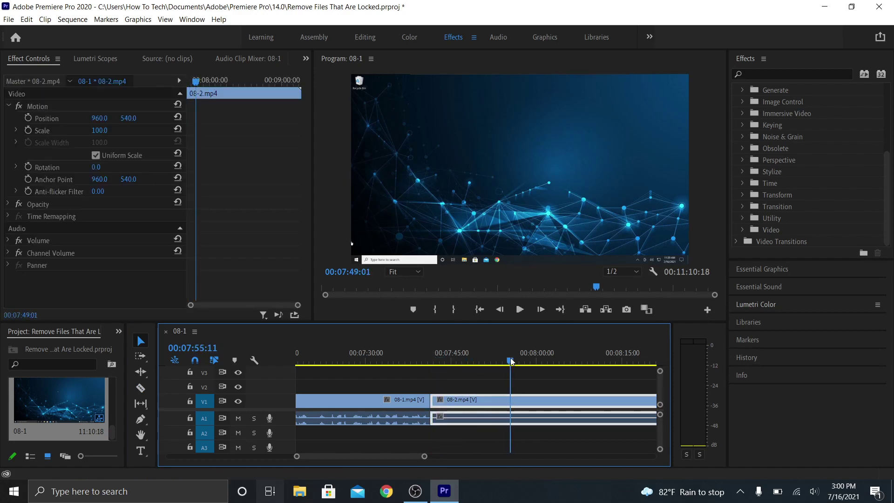
pyautogui.press('space')
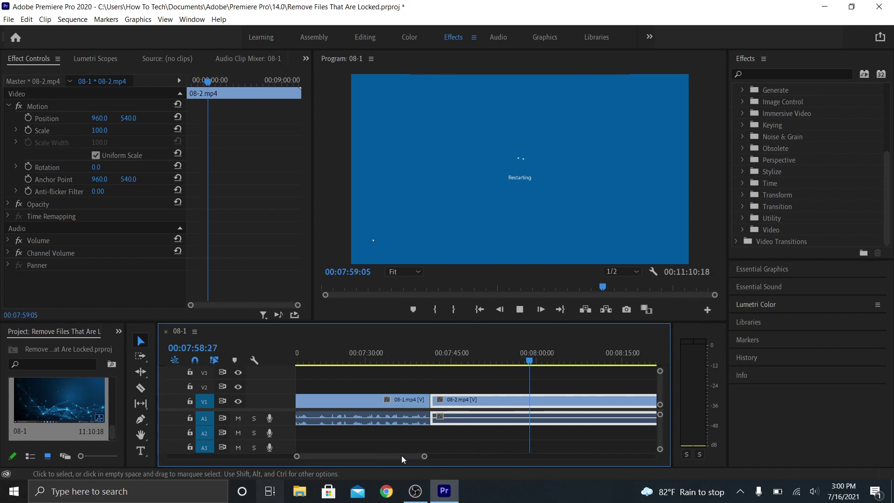
pyautogui.scroll(2, 413, 455)
pyautogui.press('space')
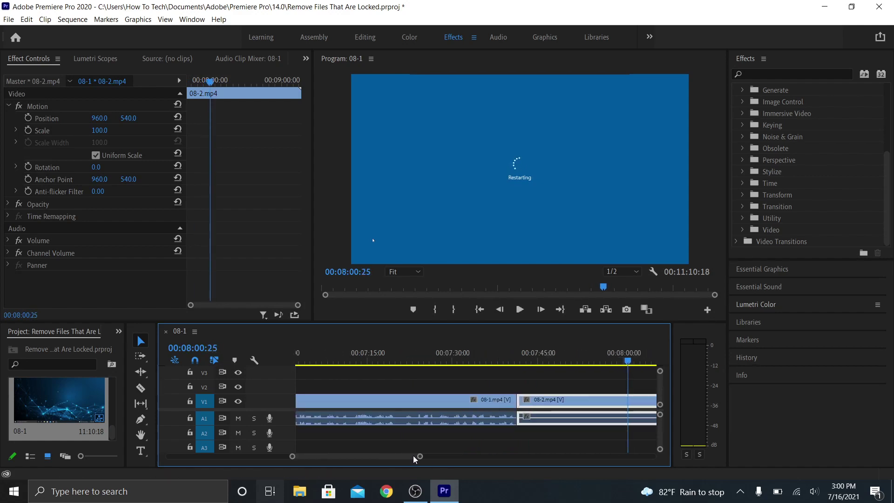
# Step: Ripple-delete the gap between 08-2.mp4 and 08-3.mp4
pyautogui.moveTo(413, 455); pyautogui.dragTo(440, 452)
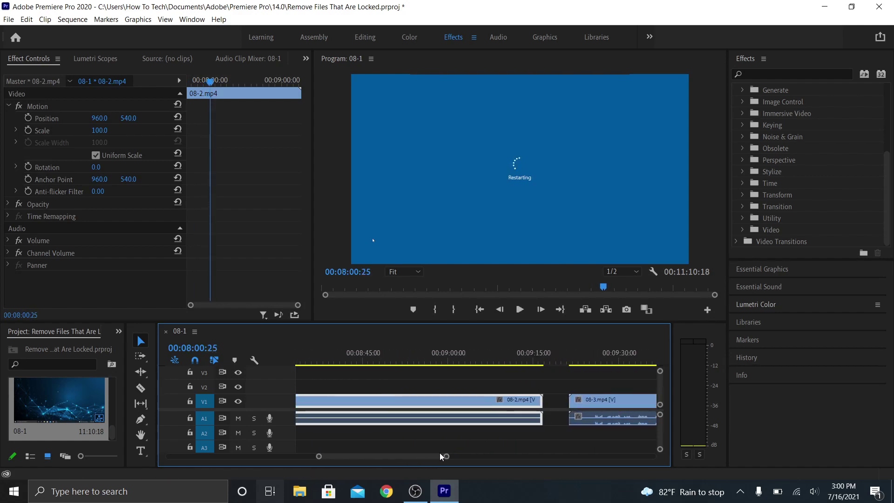
pyautogui.rightClick(556, 405)
pyautogui.click(564, 409)
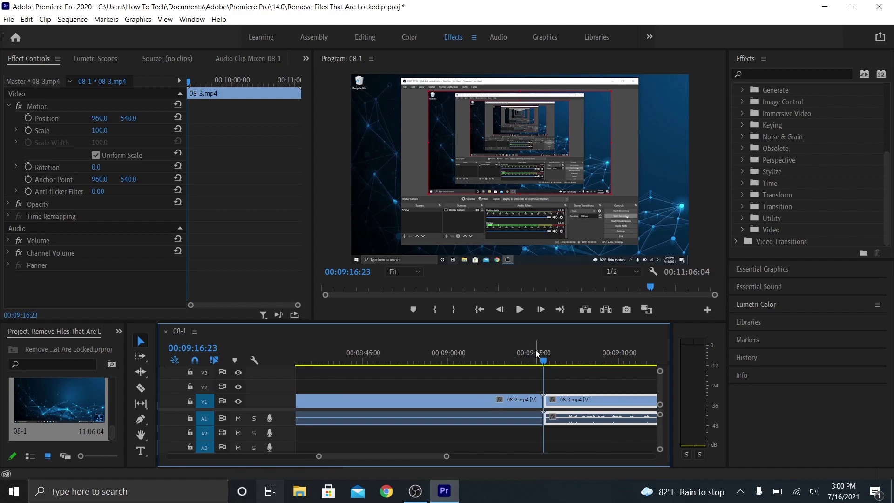
# Step: Split 08-3.mp4 near its beginning at 00:09:20:07 with the Razor tool
pyautogui.click(565, 357)
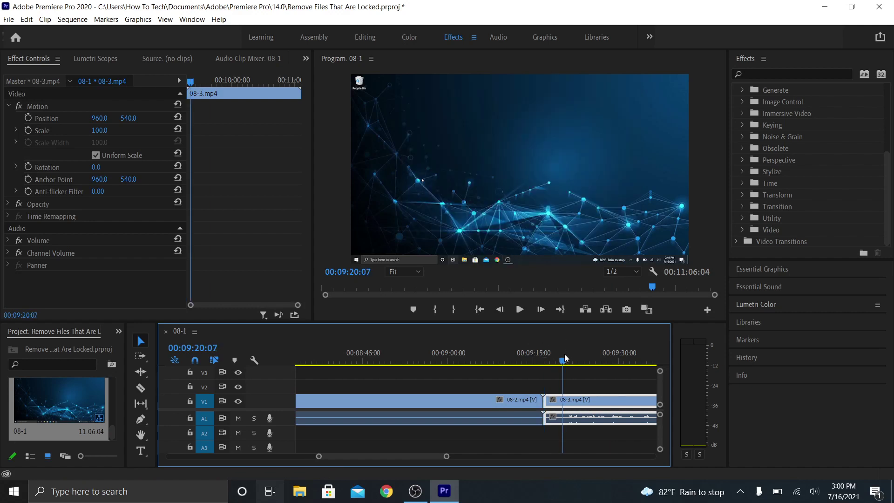
pyautogui.click(139, 387)
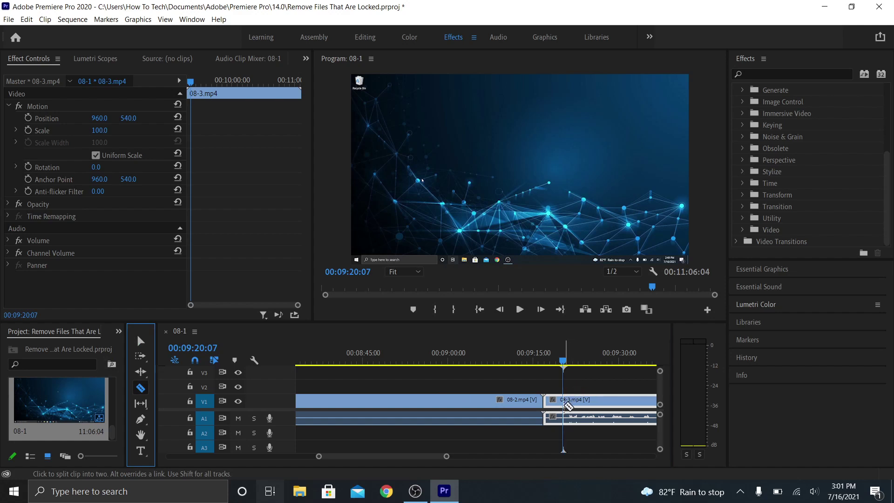
pyautogui.click(564, 404)
# Step: Delete the split-off beginning of 08-3.mp4 and ripple-delete the gap after 08-2.mp4
pyautogui.click(140, 344)
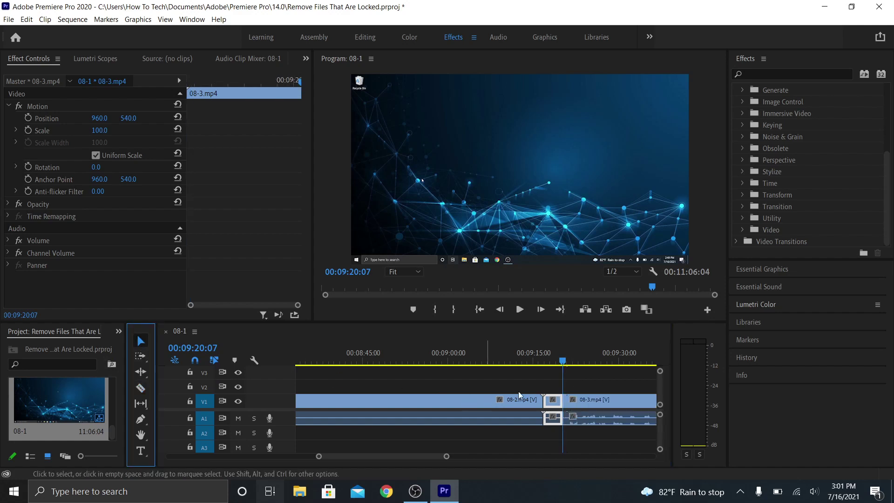
pyautogui.click(554, 403)
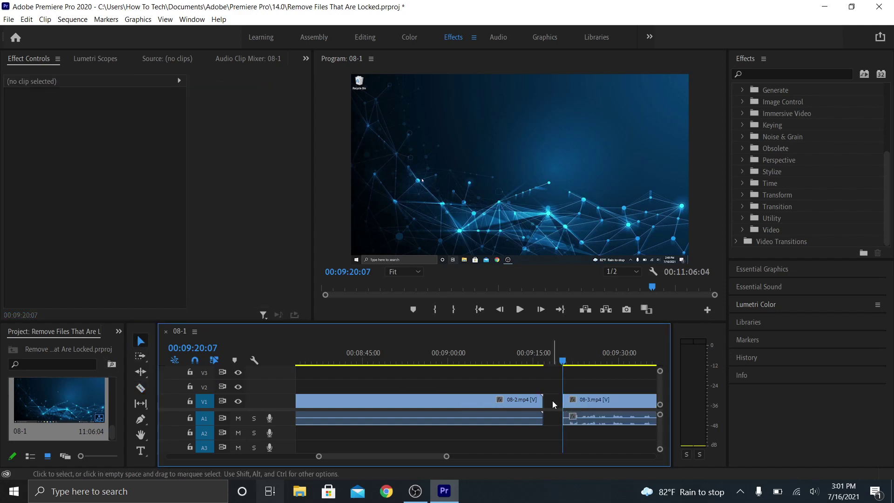
pyautogui.rightClick(553, 402)
pyautogui.click(560, 406)
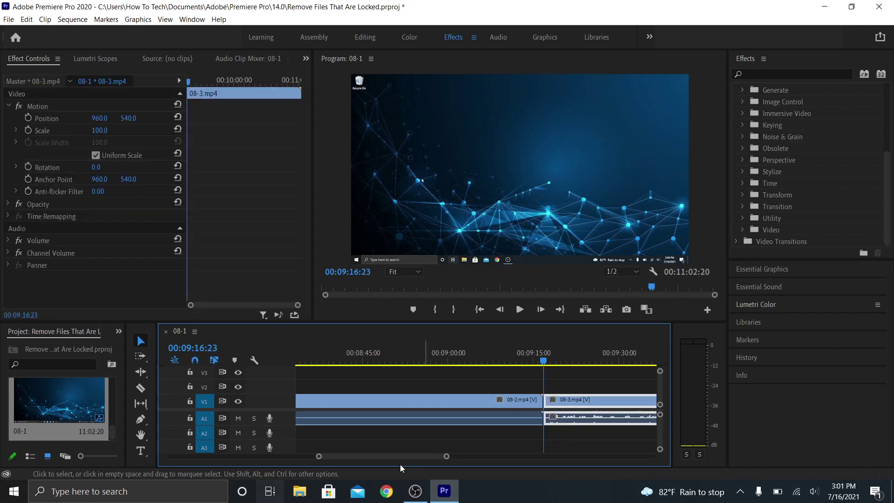
# Step: Split 08-3.mp4 near its end at 00:10:59:19 with the Razor tool
pyautogui.moveTo(423, 457); pyautogui.dragTo(457, 455)
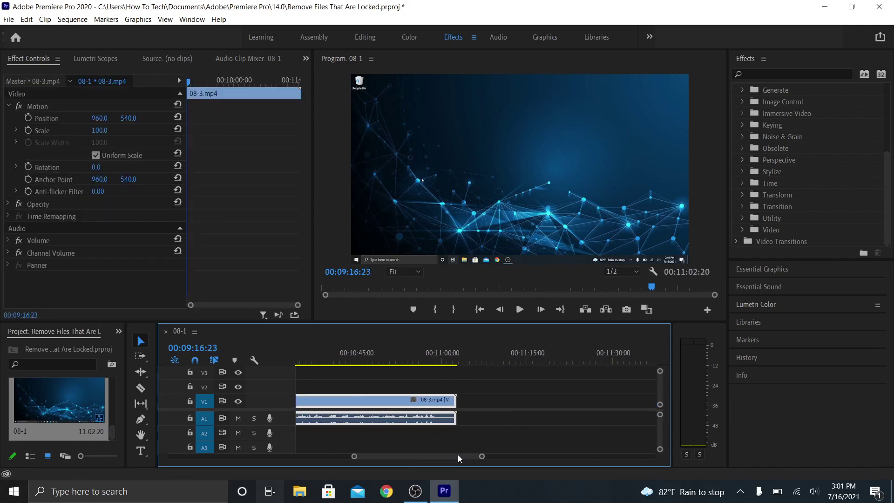
pyautogui.click(444, 359)
pyautogui.moveTo(446, 359); pyautogui.dragTo(441, 362)
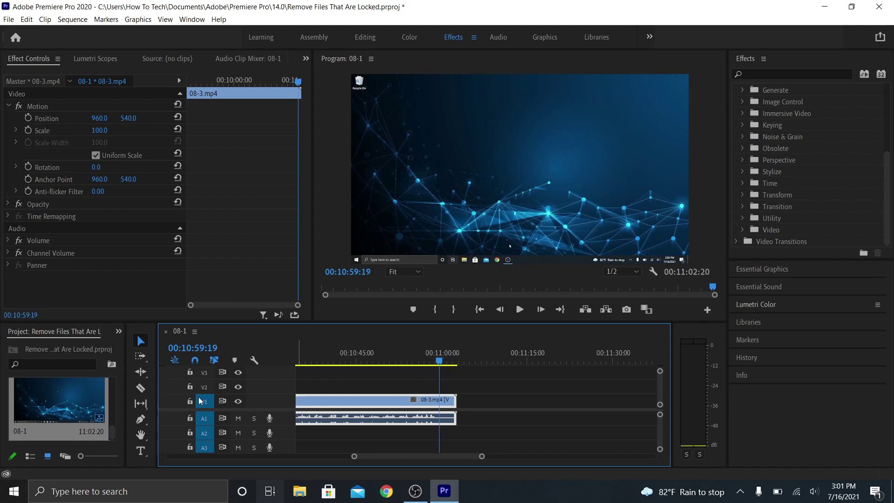
pyautogui.click(141, 388)
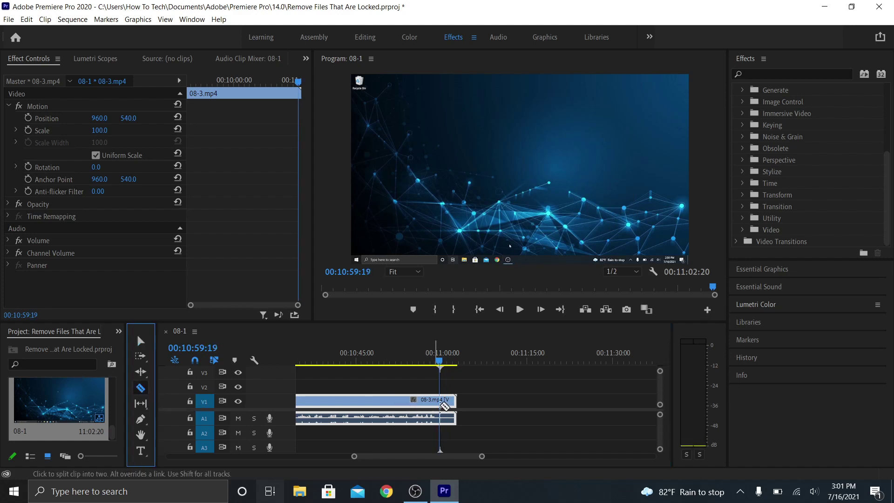
pyautogui.click(446, 403)
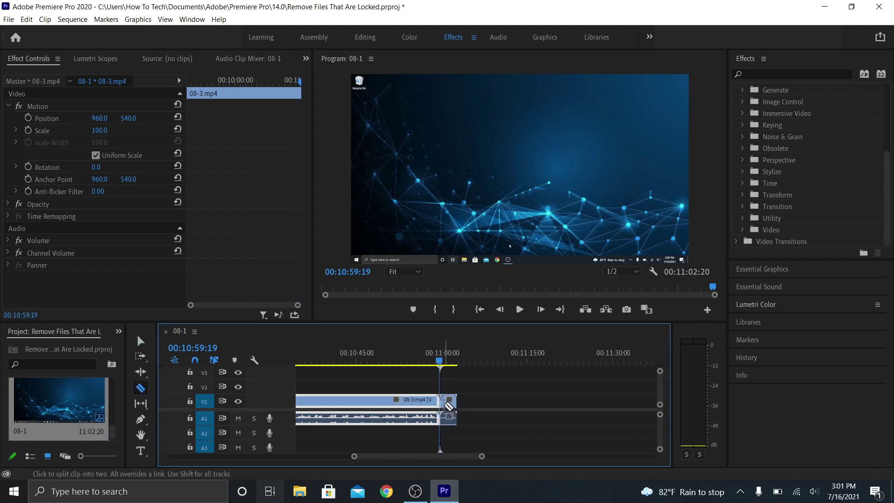
# Step: Delete the split-off end piece of 08-3.mp4 and place the playhead at 00:10:47:02
pyautogui.click(141, 341)
pyautogui.click(454, 399)
pyautogui.press('Delete')
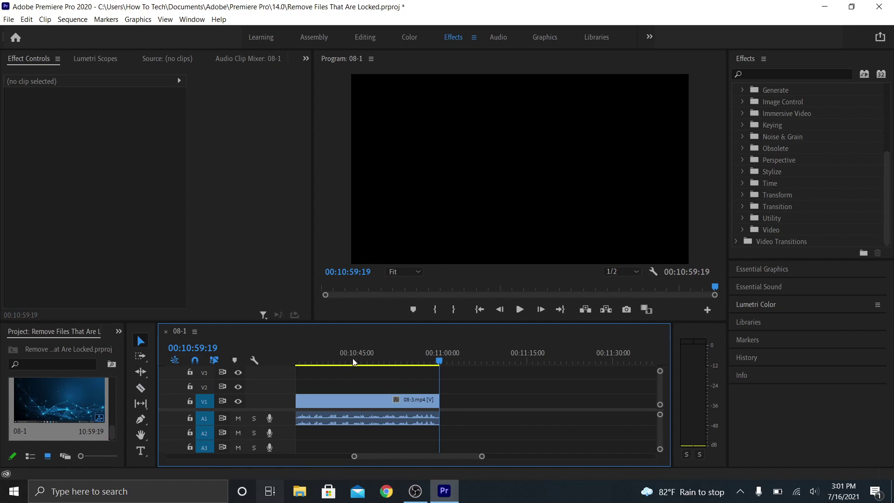
pyautogui.click(370, 360)
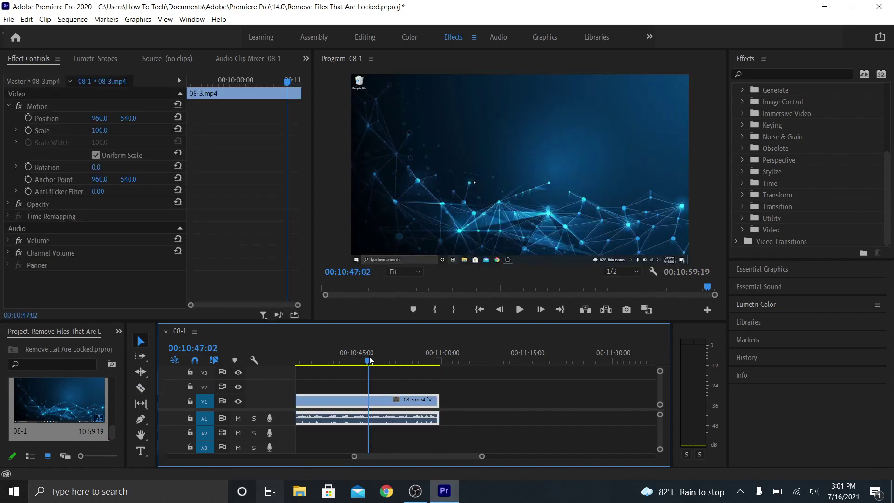
# Step: Try speeds of 50% and 200% in the Speed/Duration settings of 08-3.mp4 without applying them
pyautogui.rightClick(377, 403)
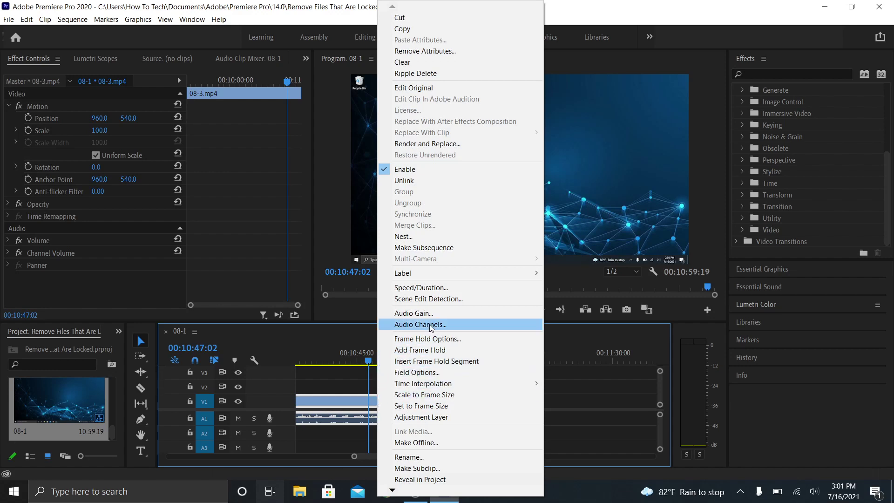
pyautogui.click(450, 290)
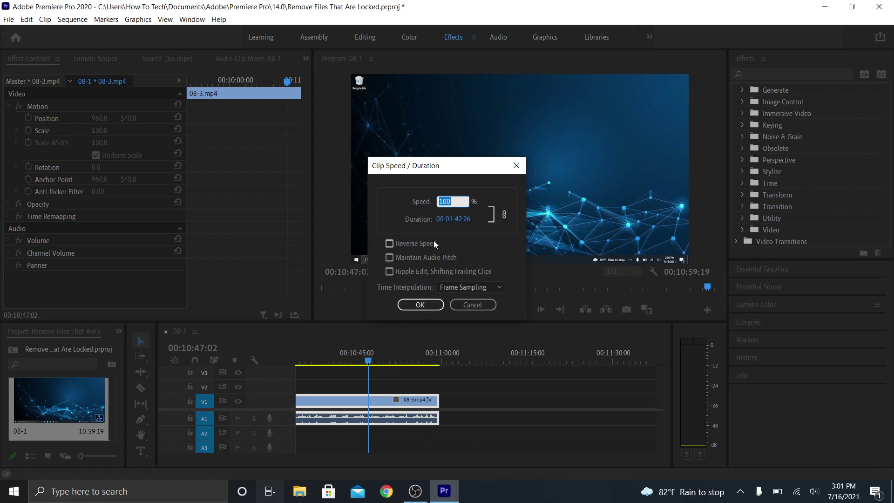
pyautogui.write('50')
pyautogui.press('BackSpace')
pyautogui.press('BackSpace')
pyautogui.write('200')
pyautogui.click(464, 301)
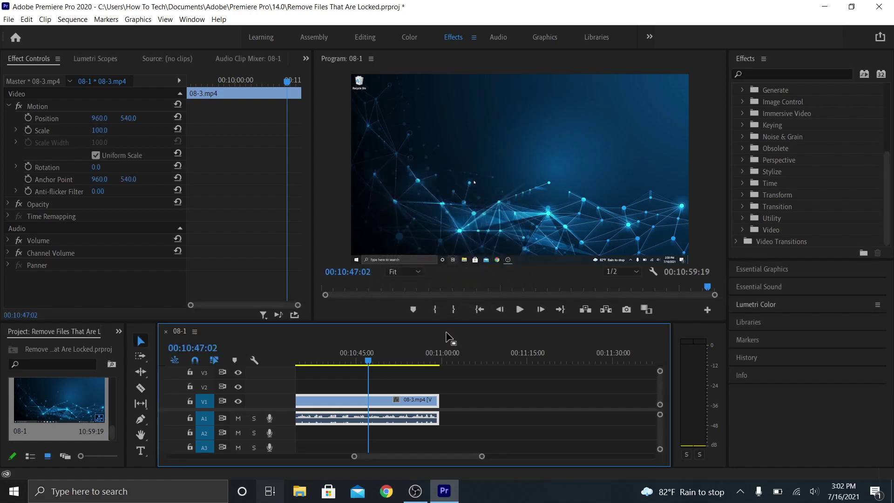
# Step: Examine the Audio Gain options for 08-3.mp4 and leave them without making changes
pyautogui.rightClick(384, 404)
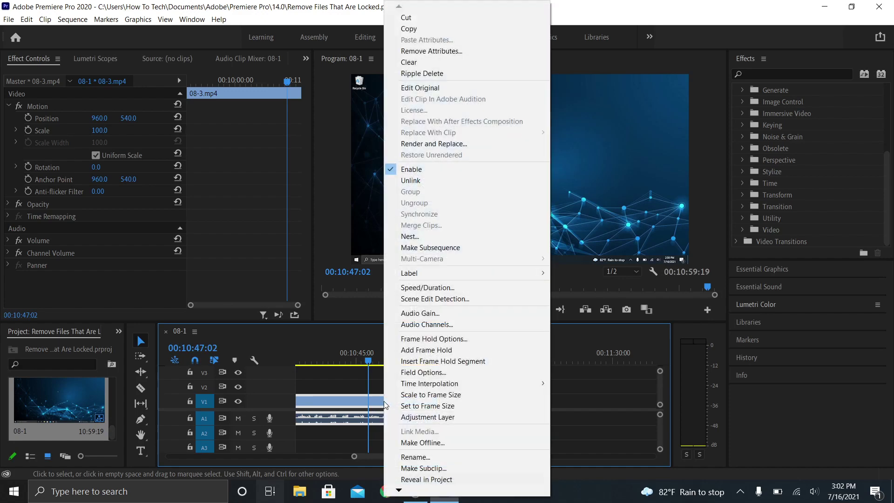
pyautogui.click(424, 314)
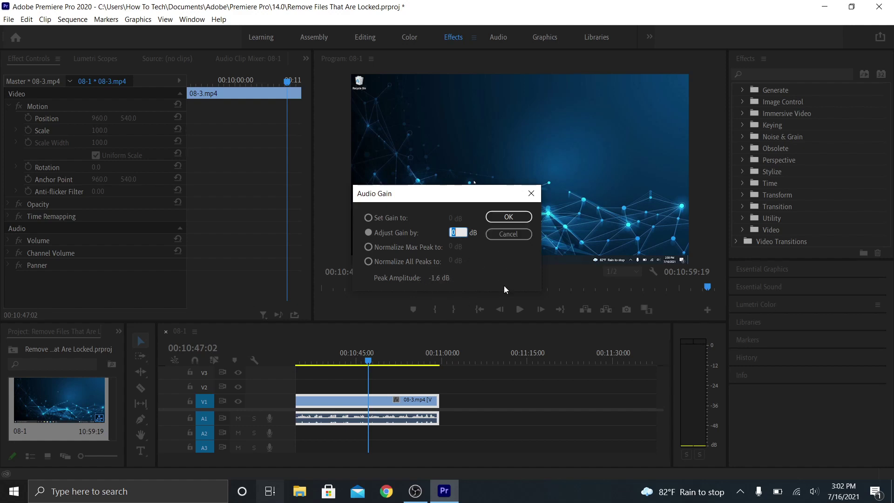
pyautogui.click(507, 234)
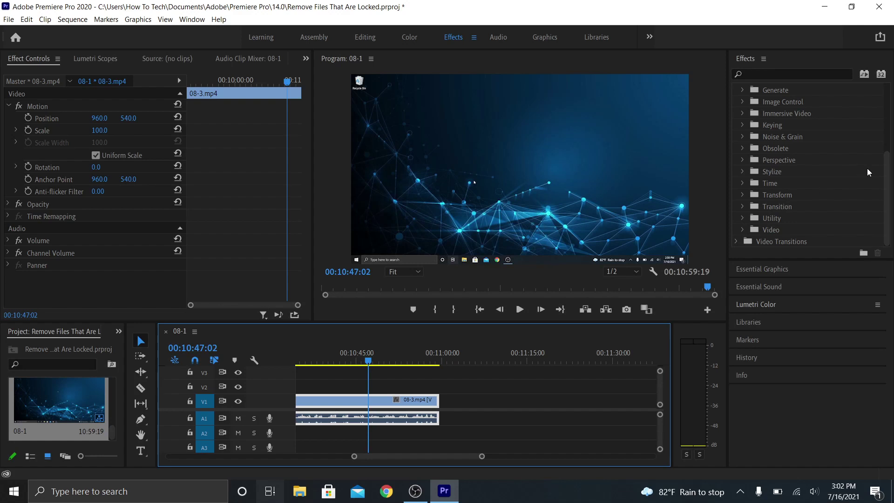
# Step: Apply the Camera Blur effect from the Blur & Sharpen video effects to 08-3.mp4
pyautogui.moveTo(887, 175); pyautogui.dragTo(885, 126)
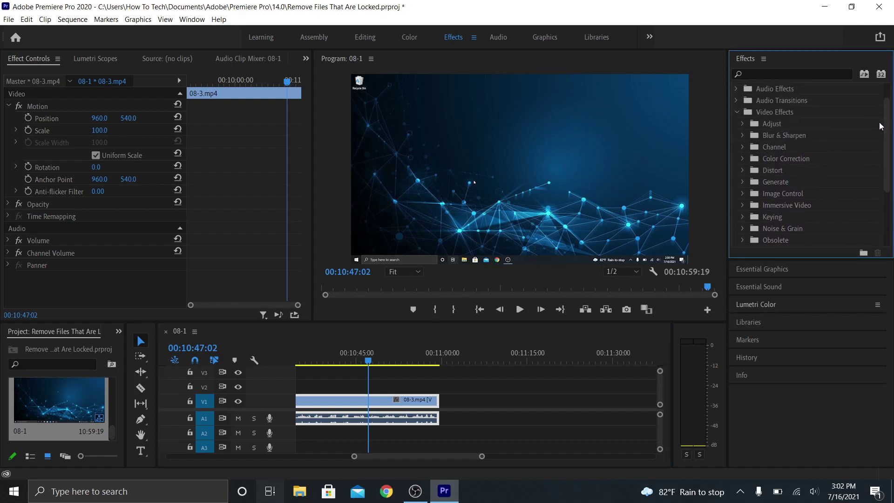
pyautogui.click(742, 136)
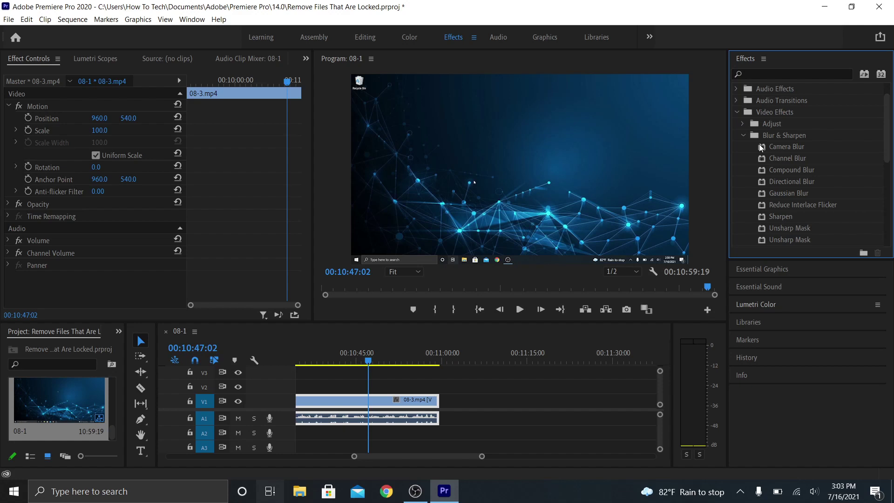
pyautogui.click(776, 147)
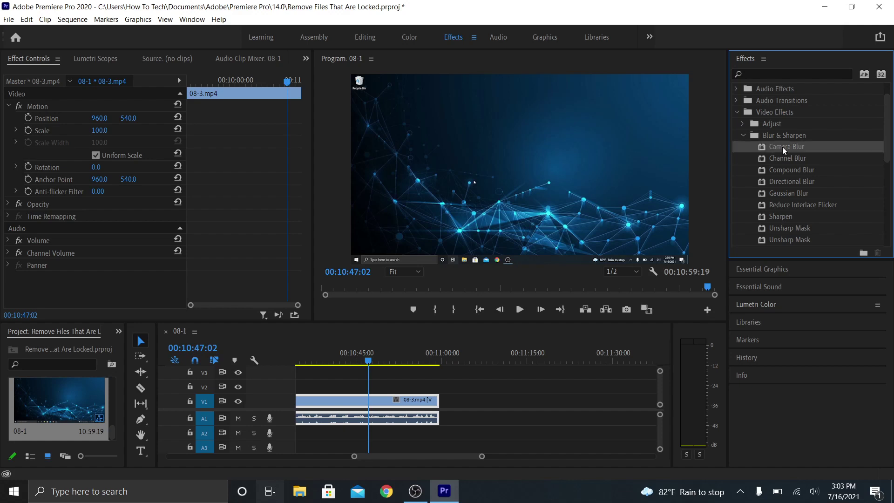
pyautogui.moveTo(782, 147); pyautogui.dragTo(396, 405)
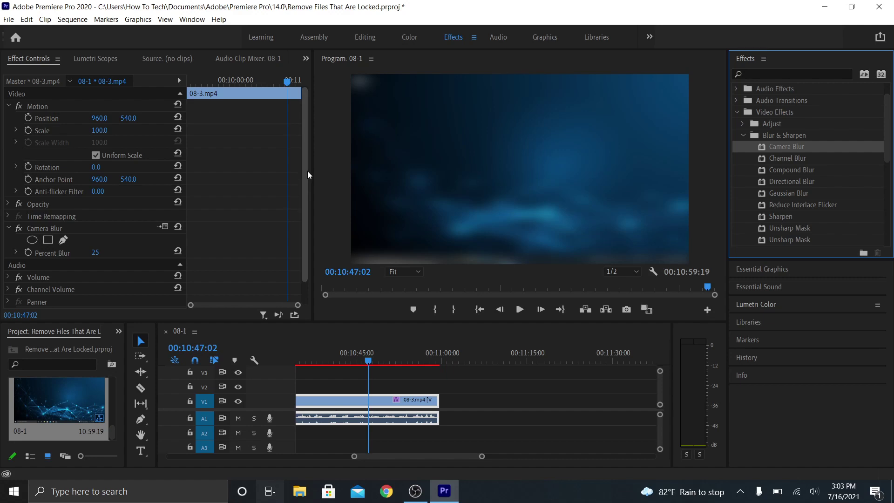
# Step: Set the Camera Blur's Percent Blur to 0 on 08-3.mp4
pyautogui.moveTo(308, 171); pyautogui.dragTo(303, 213)
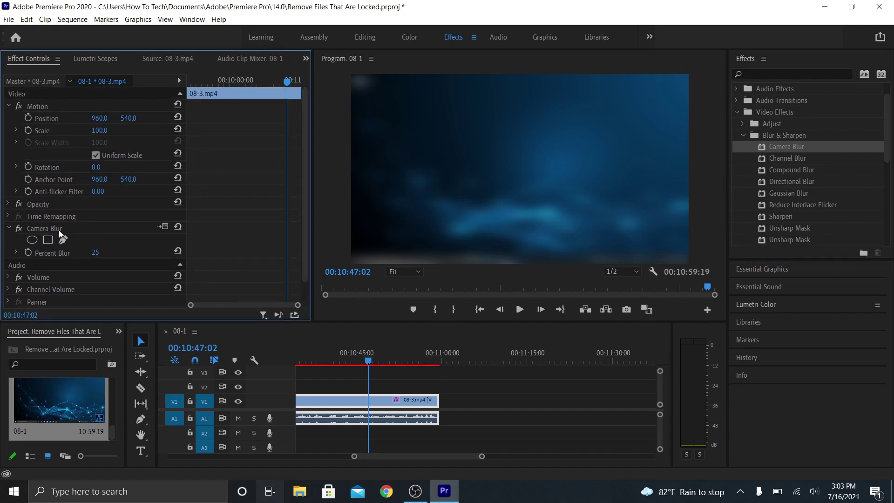
pyautogui.click(59, 231)
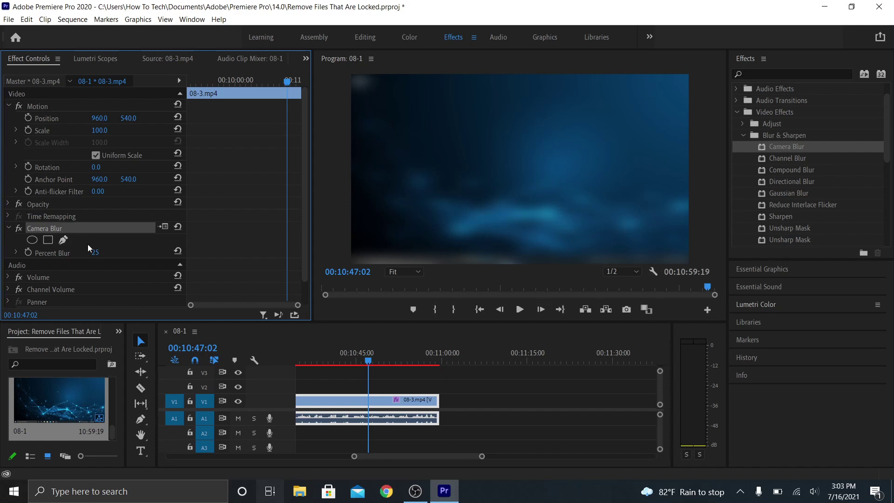
pyautogui.moveTo(95, 252); pyautogui.dragTo(85, 252)
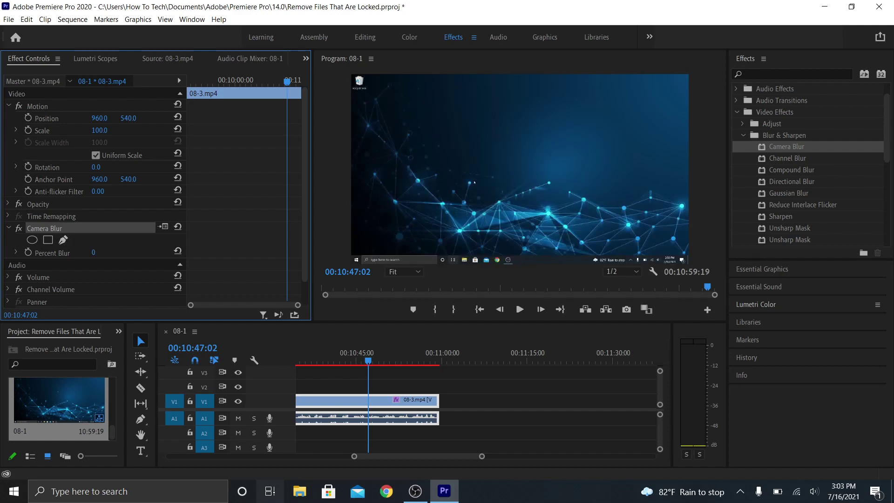
pyautogui.moveTo(84, 251)
pyautogui.mouseDown()
pyautogui.moveTo(131, 251)
pyautogui.moveTo(85, 252)
pyautogui.mouseUp()
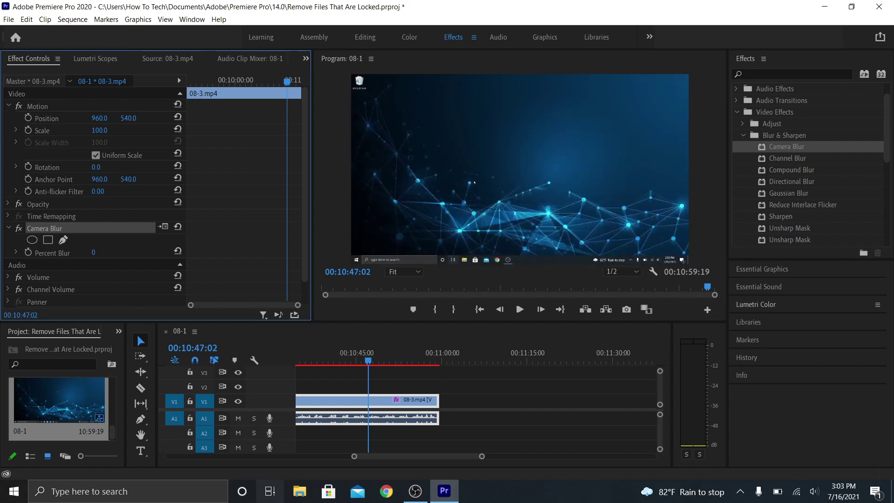
# Step: Add an elliptical mask to the Camera Blur effect and set Percent Blur to 85
pyautogui.click(32, 239)
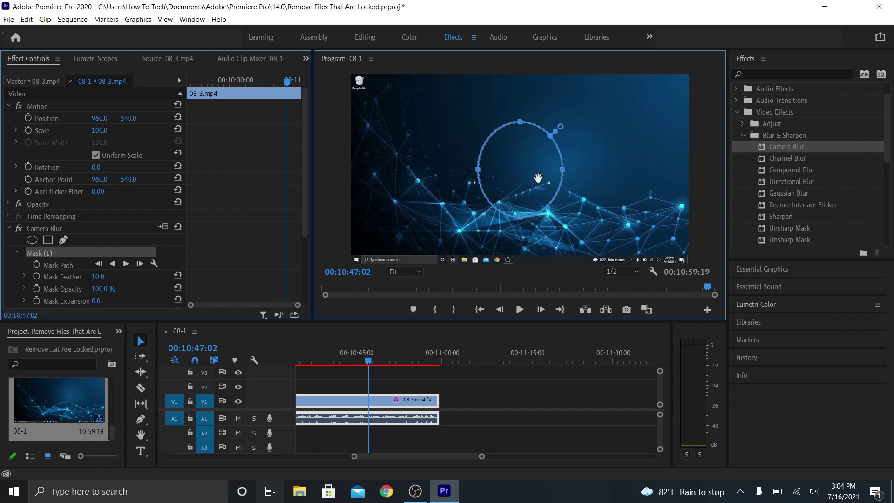
pyautogui.click(304, 197)
pyautogui.moveTo(304, 195); pyautogui.dragTo(301, 204)
pyautogui.scroll(-3, 301, 205)
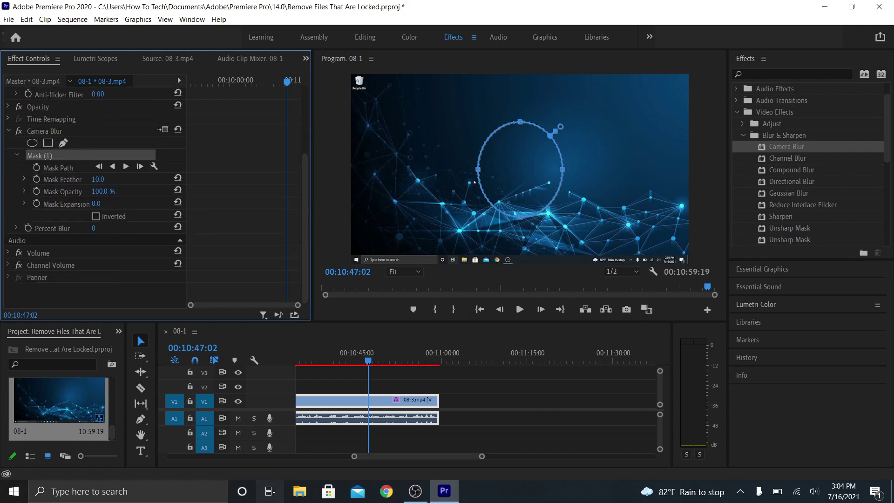
pyautogui.moveTo(95, 228)
pyautogui.mouseDown()
pyautogui.moveTo(113, 228)
pyautogui.moveTo(88, 228)
pyautogui.mouseUp()
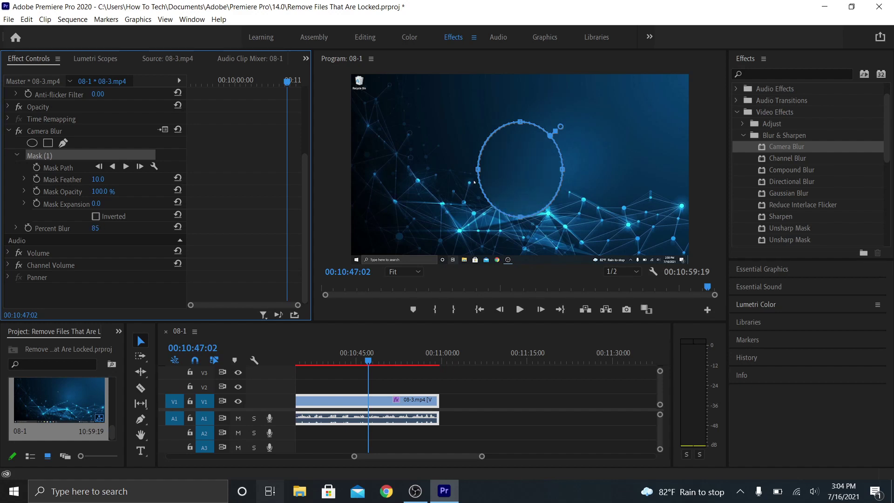
# Step: Try inverting the Camera Blur mask, then turn the inversion off again
pyautogui.click(96, 216)
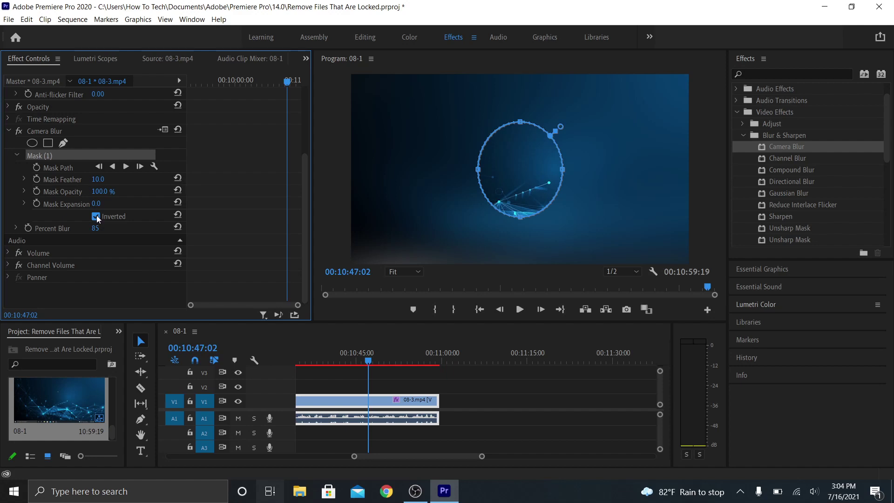
pyautogui.click(96, 216)
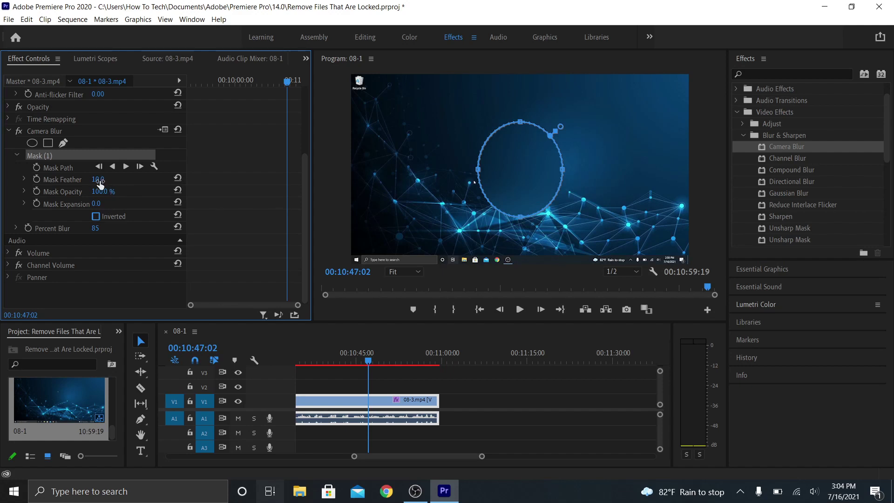
pyautogui.click(394, 188)
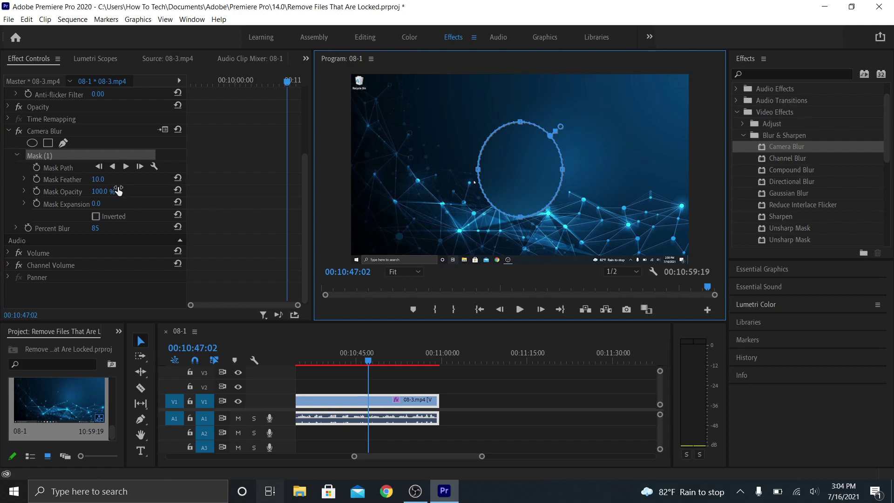
# Step: Set the blur mask's feather to 151 and move the ellipse down and to the right within the video frame
pyautogui.click(90, 183)
pyautogui.moveTo(98, 179); pyautogui.dragTo(159, 179)
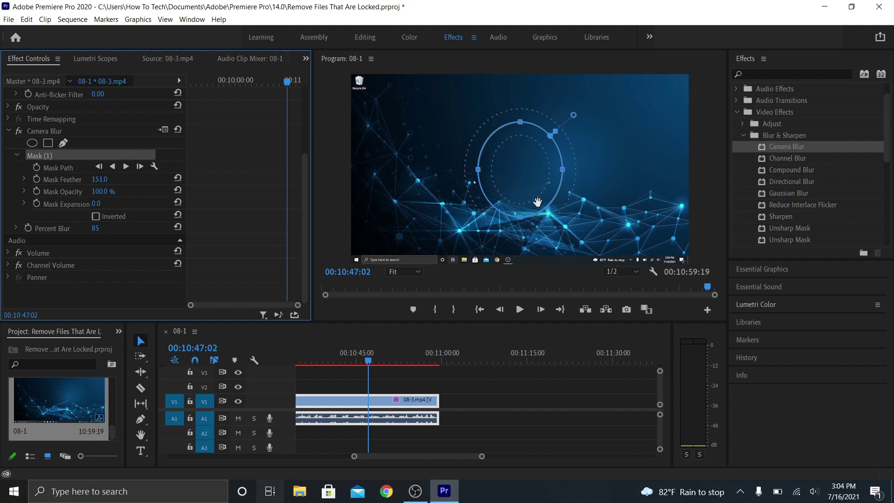
pyautogui.click(532, 173)
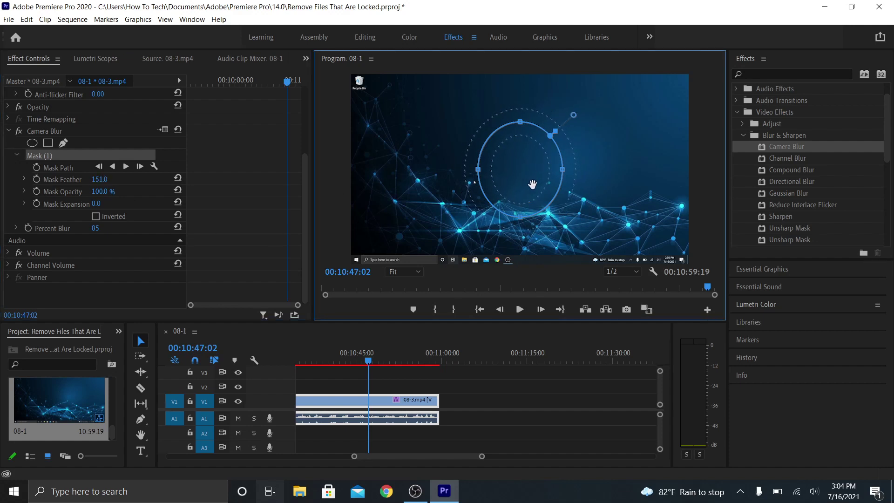
pyautogui.moveTo(532, 184); pyautogui.dragTo(571, 220)
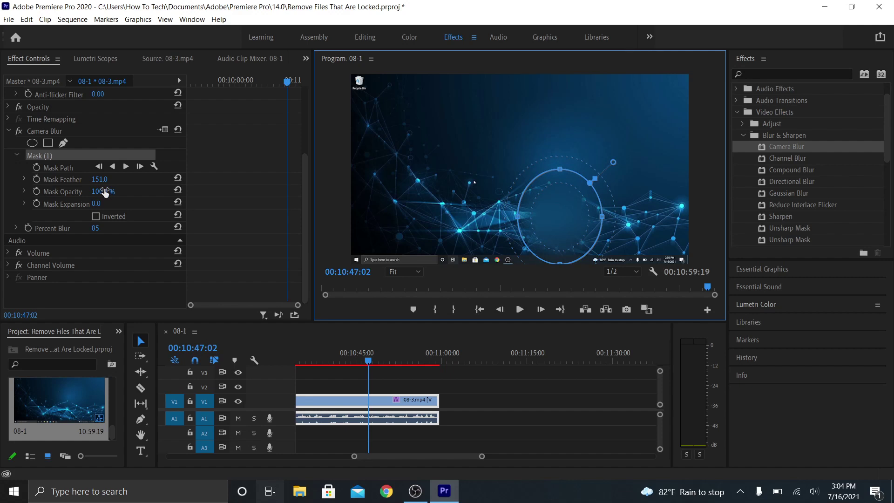
pyautogui.click(103, 131)
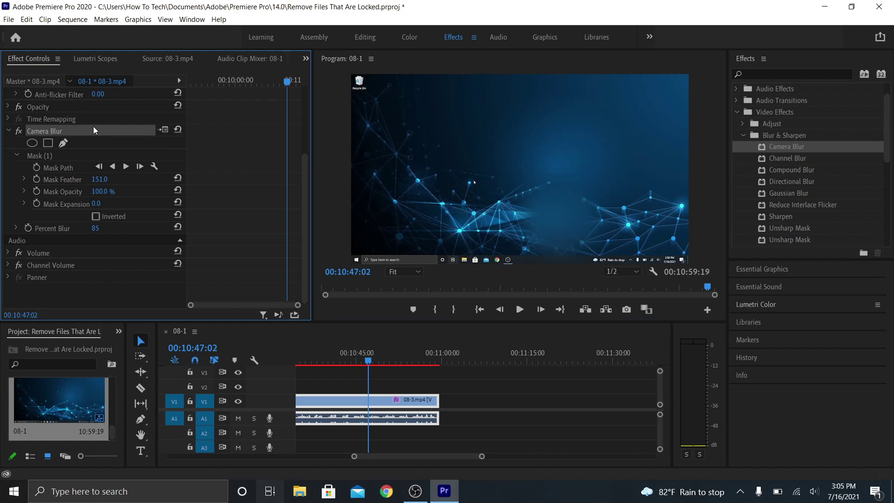
# Step: Remove the Camera Blur effect from 08-3.mp4 and expand the Video Transitions category in the effects library
pyautogui.press('Delete')
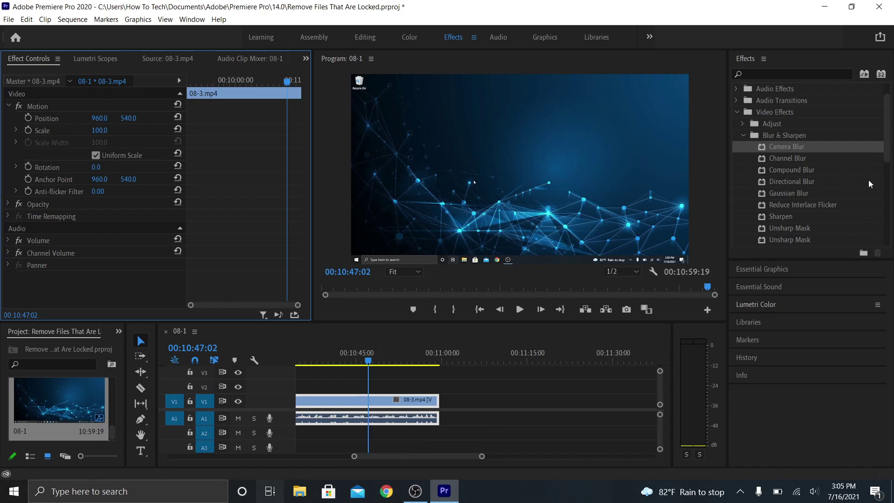
pyautogui.moveTo(886, 148); pyautogui.dragTo(875, 234)
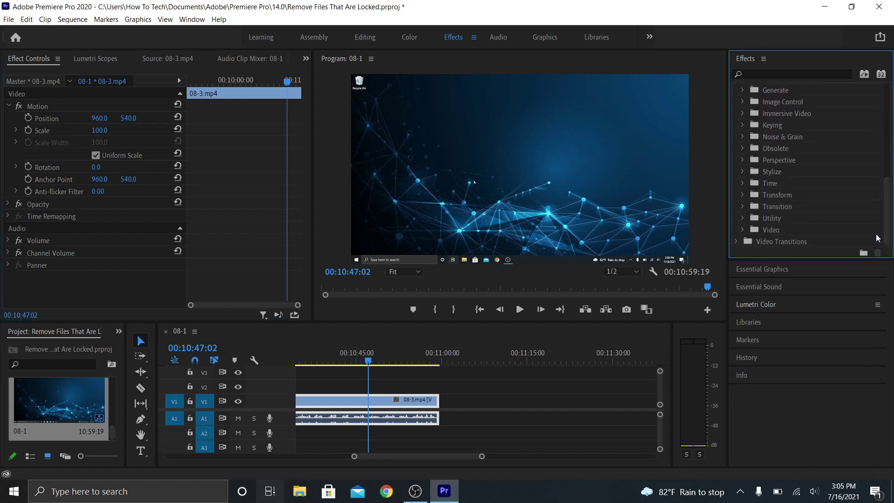
pyautogui.click(736, 240)
pyautogui.moveTo(886, 197); pyautogui.dragTo(881, 228)
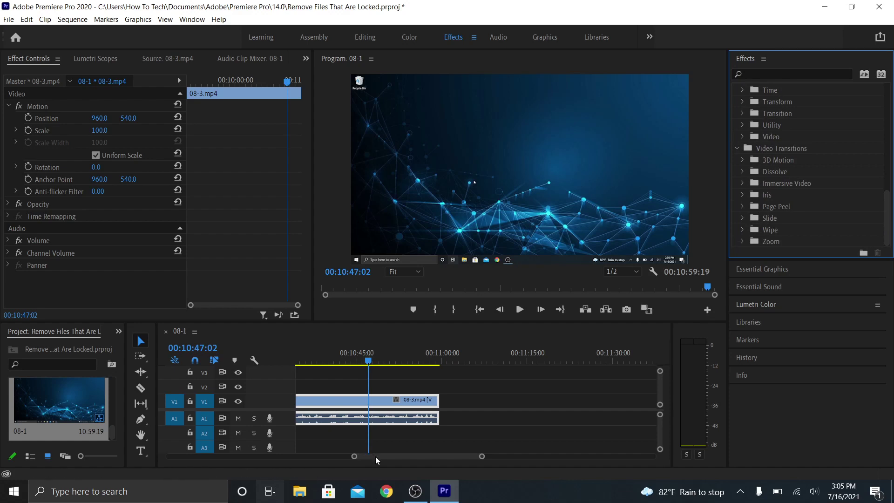
# Step: Play back the cut between 08-2.mp4 and 08-3.mp4 in the sequence
pyautogui.moveTo(383, 457); pyautogui.dragTo(350, 455)
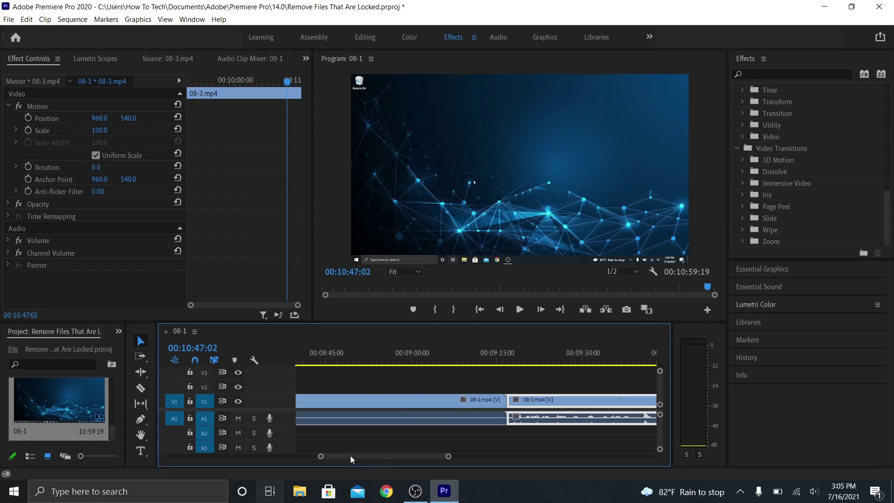
pyautogui.click(502, 359)
pyautogui.press('space')
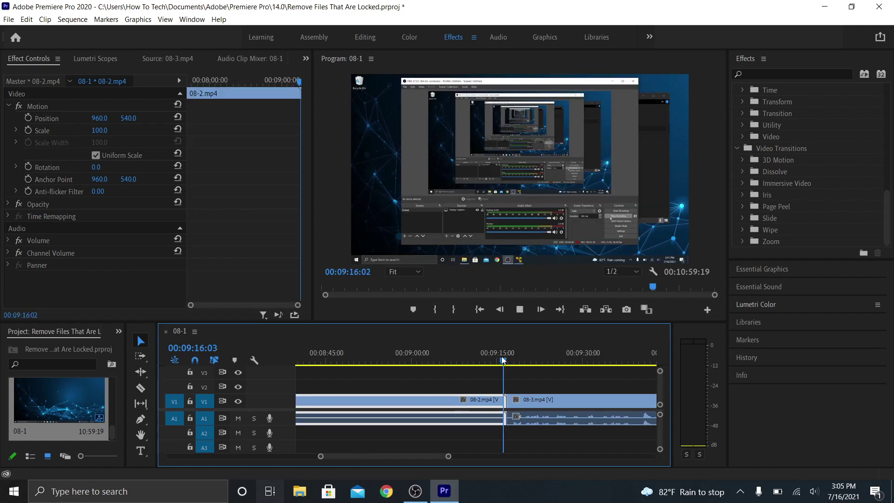
pyautogui.press('space')
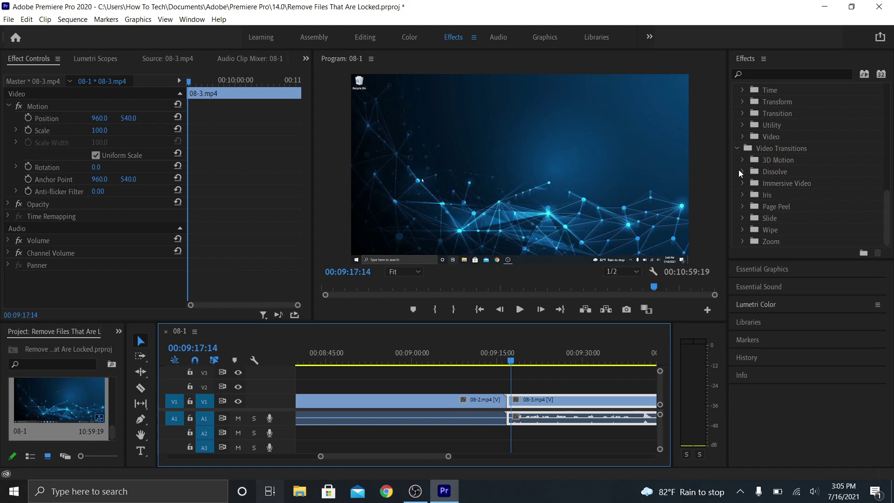
# Step: Apply the Cross Dissolve transition from the Dissolve group to the end of 08-2.mp4 on V1
pyautogui.click(742, 172)
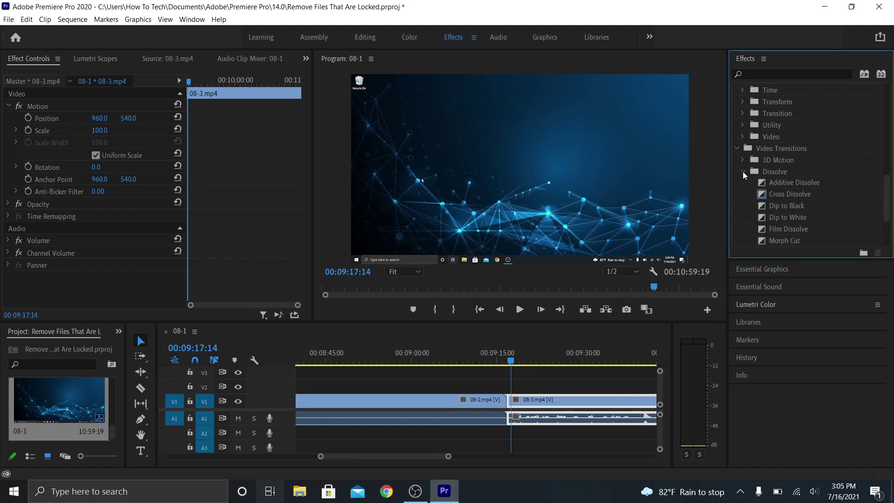
pyautogui.click(783, 194)
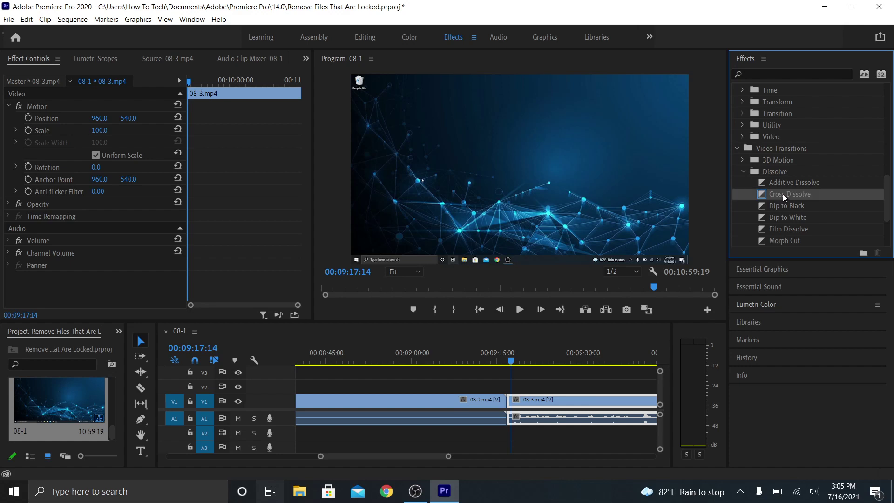
pyautogui.moveTo(781, 194); pyautogui.dragTo(505, 409)
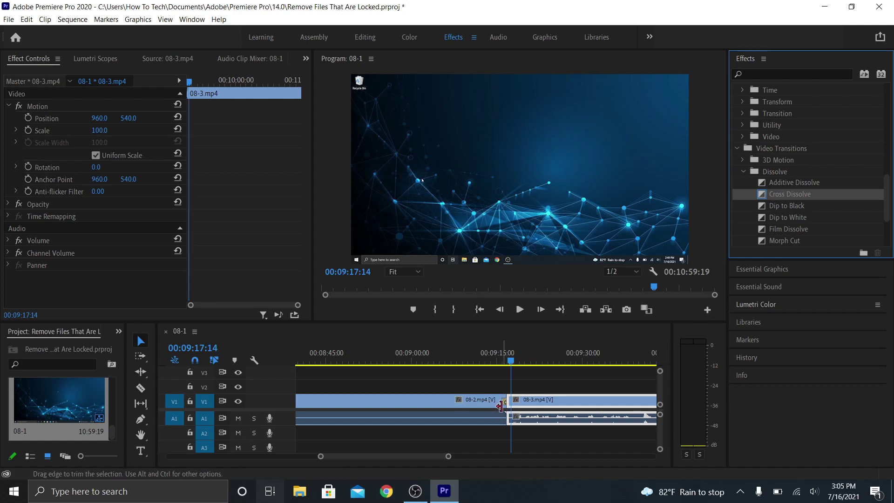
# Step: Examine the Cross Dissolve's settings and play back the transition from 08-2.mp4 to 08-3.mp4
pyautogui.moveTo(449, 457); pyautogui.dragTo(414, 457)
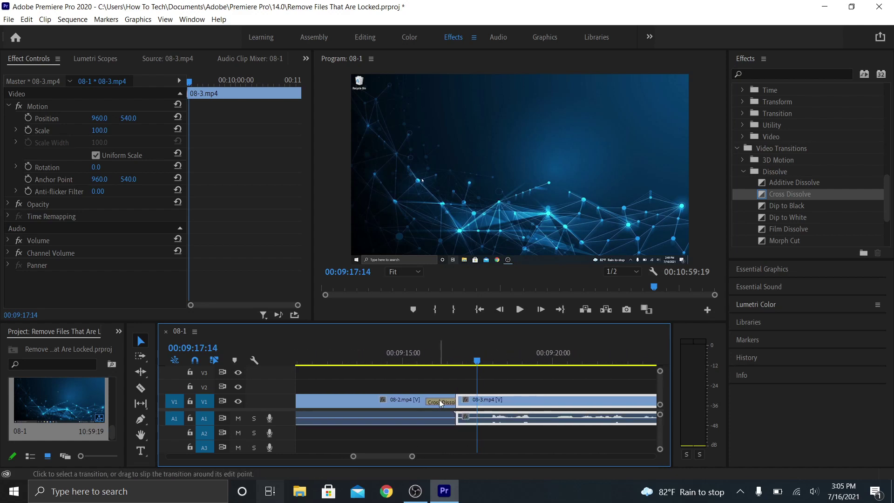
pyautogui.click(440, 401)
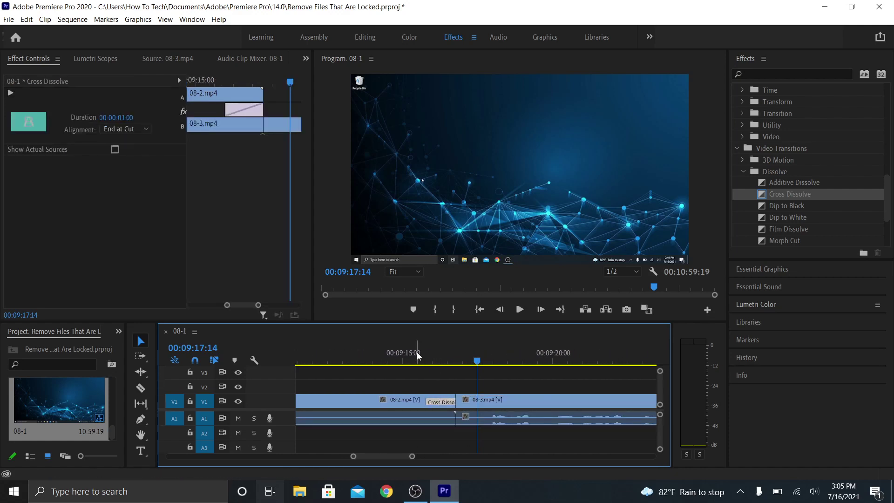
pyautogui.click(417, 352)
pyautogui.press('space')
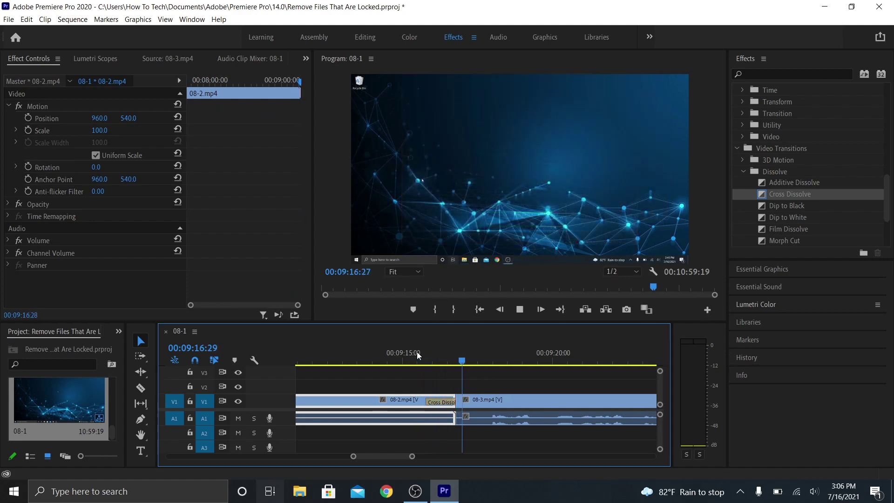
pyautogui.press('space')
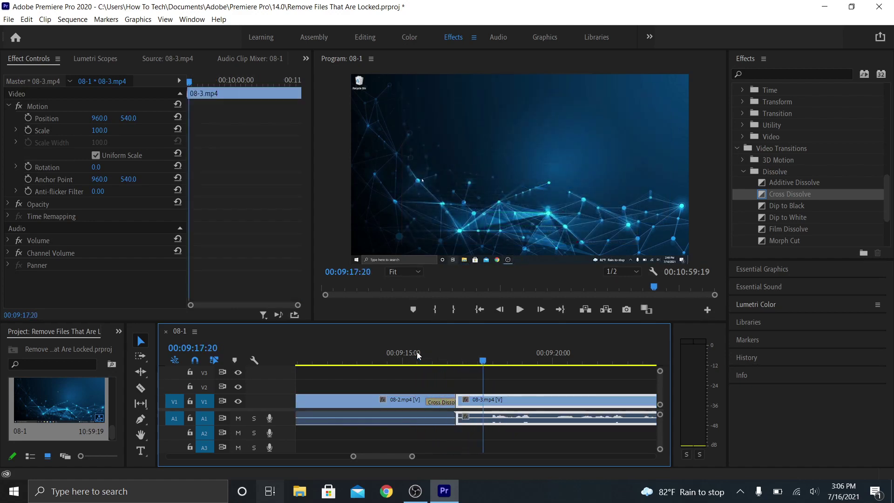
# Step: Set the Cross Dissolve's alignment to Center at Cut and its duration to 00:00:03:02
pyautogui.click(448, 402)
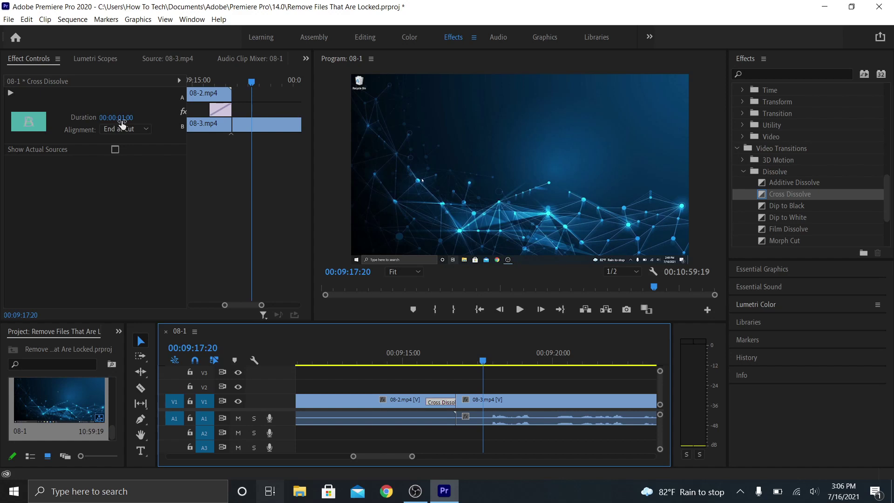
pyautogui.click(146, 130)
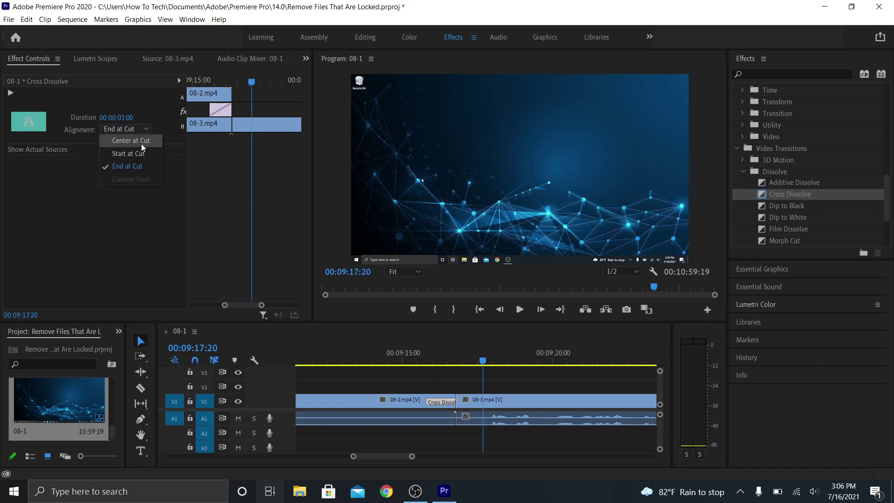
pyautogui.click(142, 142)
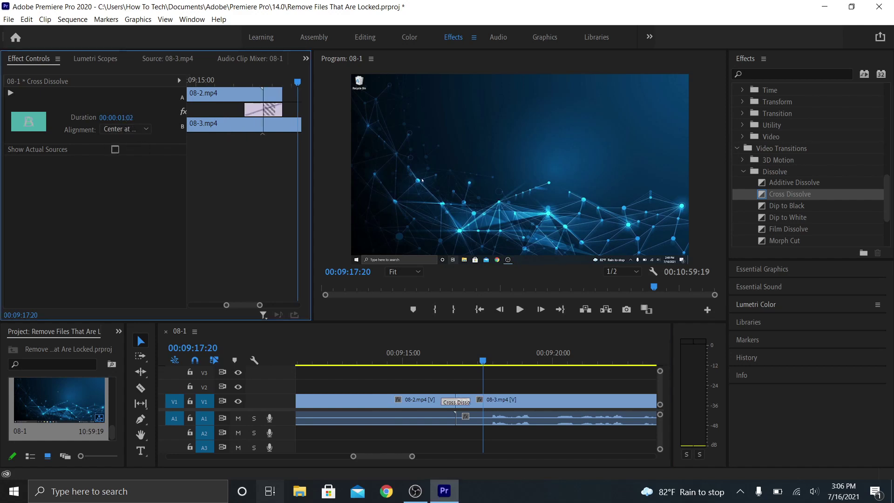
pyautogui.moveTo(116, 118); pyautogui.dragTo(145, 118)
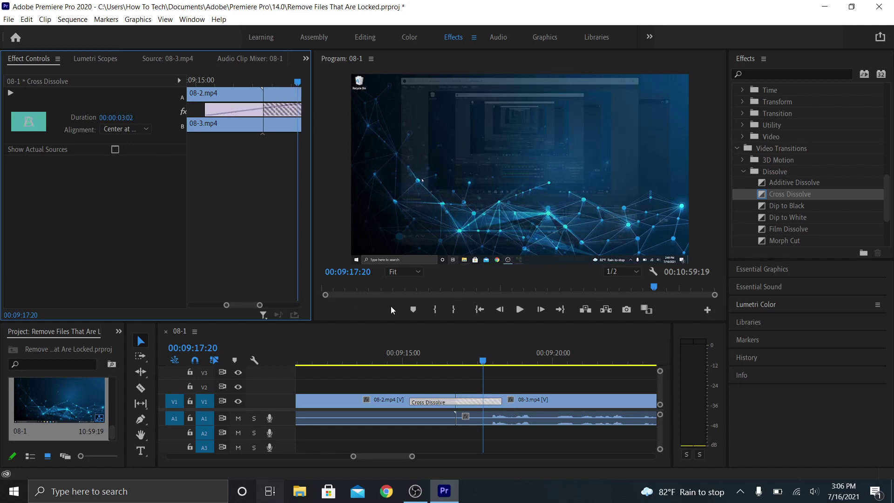
# Step: Preview the lengthened Cross Dissolve between 08-2.mp4 and 08-3.mp4 and delete the transition
pyautogui.press('space')
pyautogui.click(386, 353)
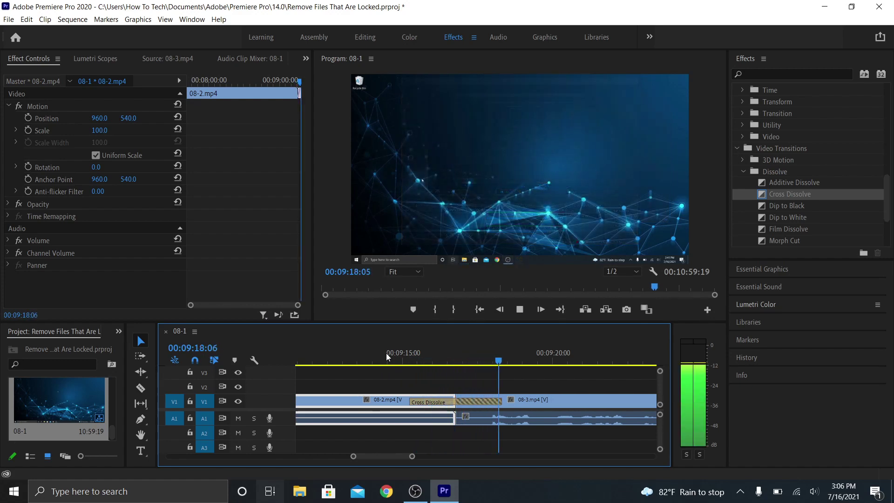
pyautogui.press('space')
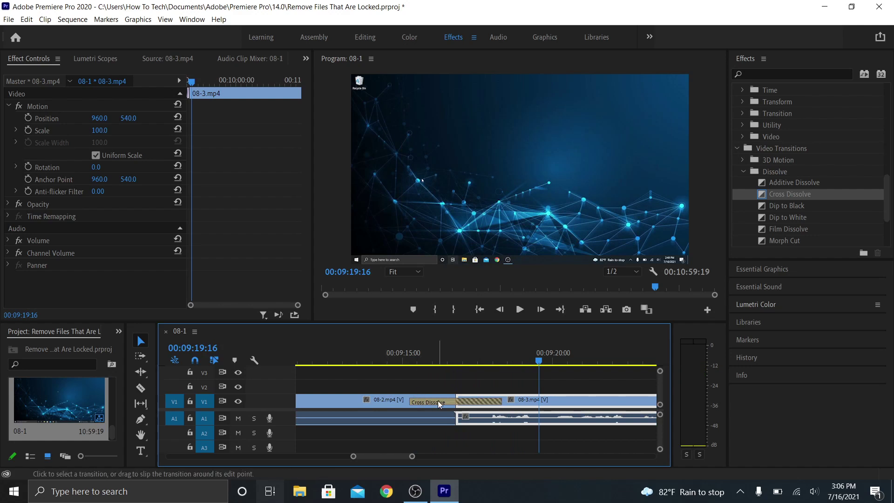
pyautogui.click(438, 402)
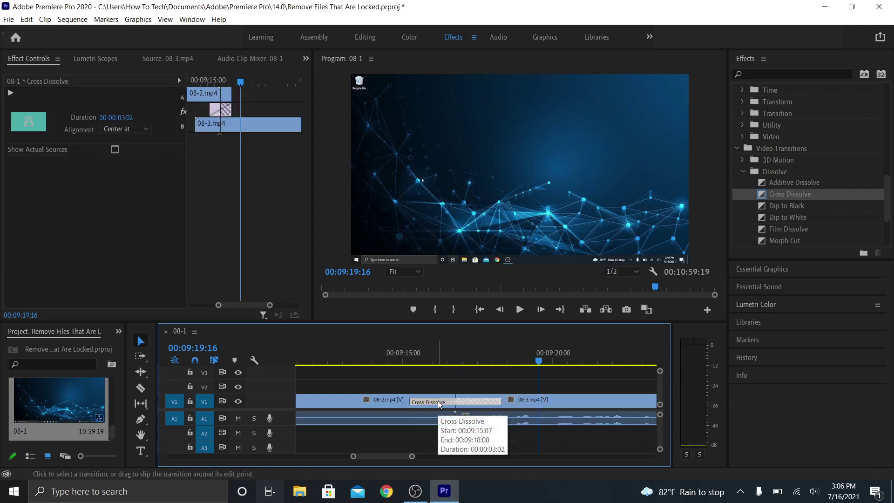
pyautogui.press('Delete')
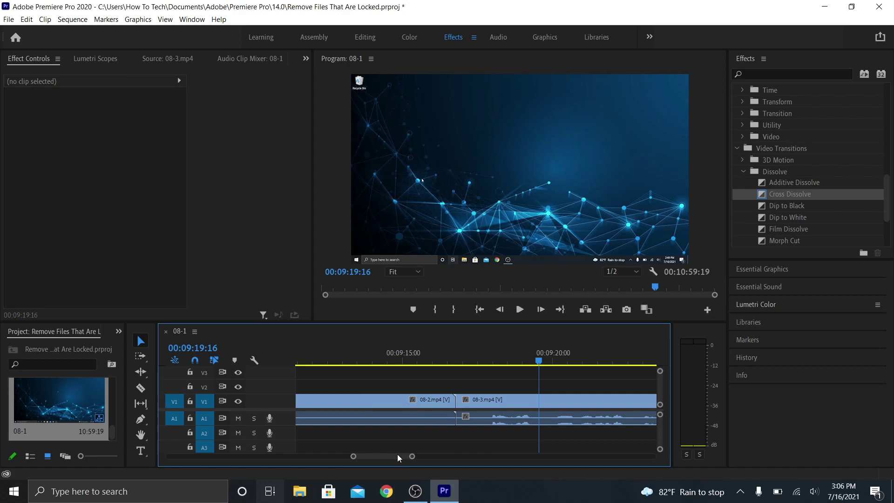
# Step: Apply the Constant Power crossfade from Audio Transitions to the end of 08-2.mp4's audio on A1
pyautogui.click(737, 148)
pyautogui.scroll(10, 747, 169)
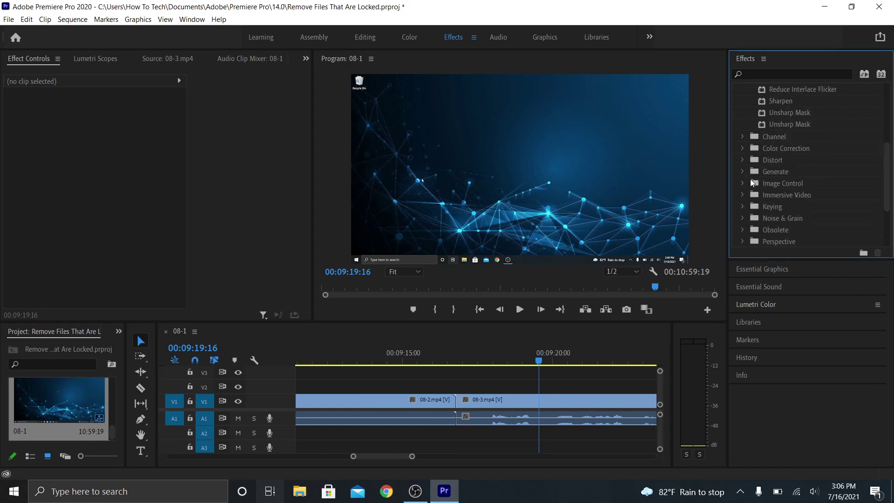
pyautogui.click(735, 136)
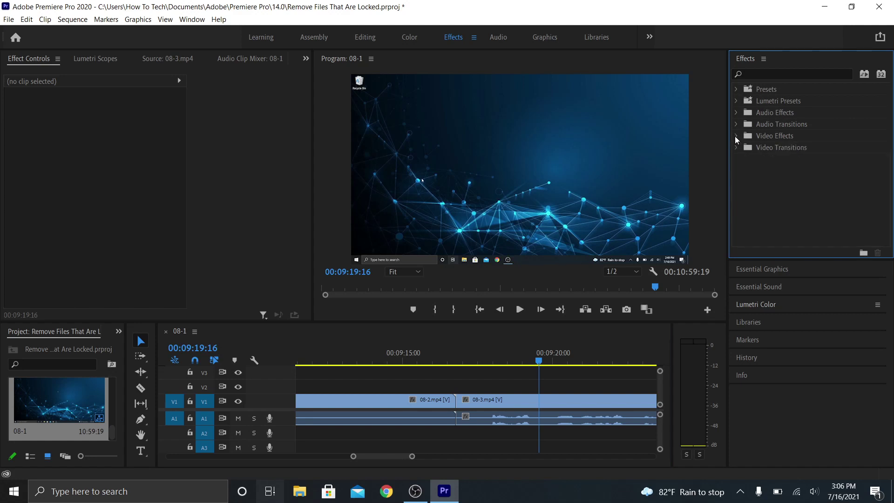
pyautogui.click(734, 124)
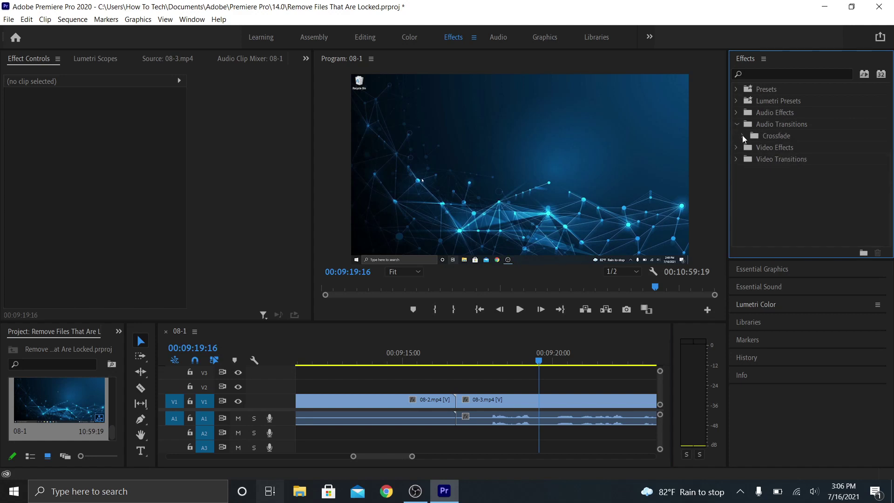
pyautogui.click(743, 136)
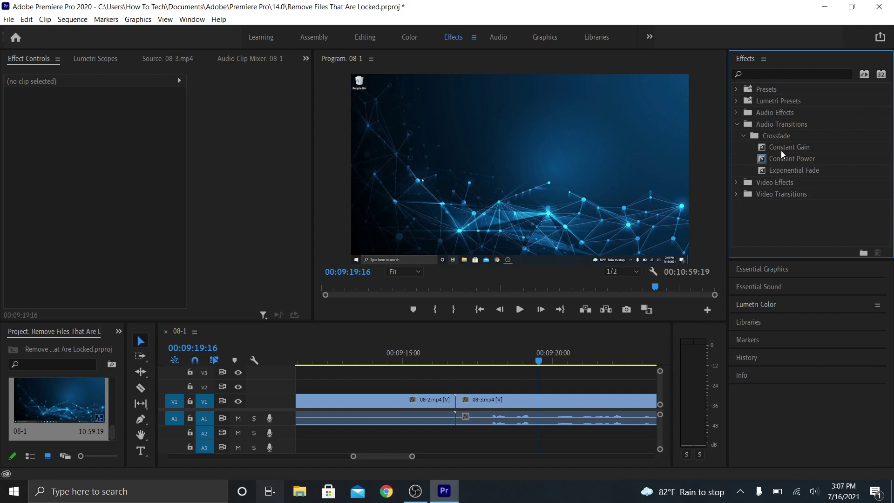
pyautogui.moveTo(779, 156); pyautogui.dragTo(453, 421)
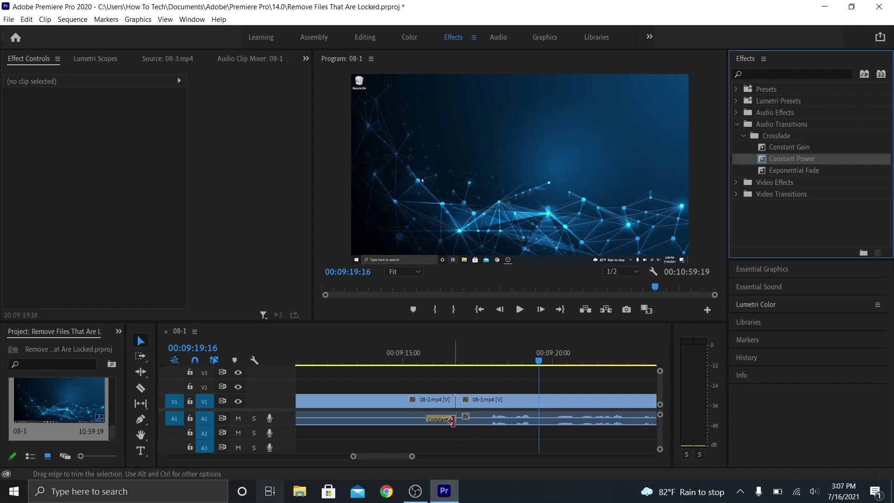
# Step: Delete the Constant Power crossfade from the audio cut between 08-2.mp4 and 08-3.mp4
pyautogui.click(431, 417)
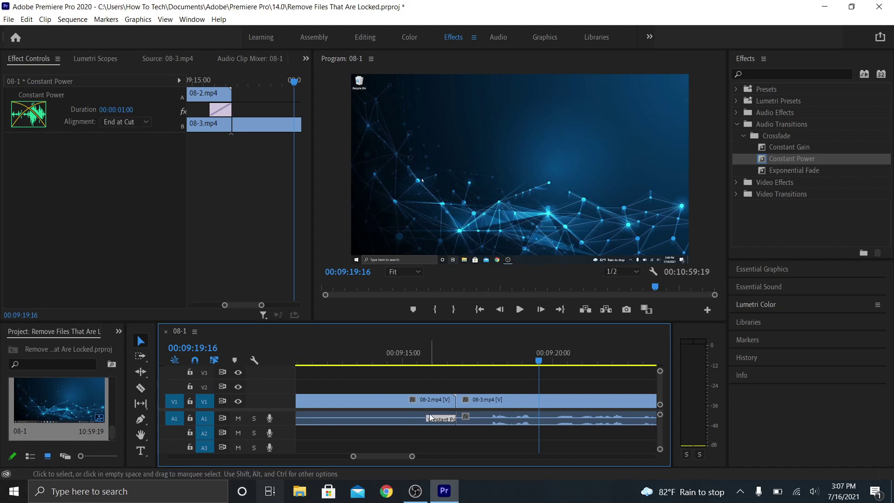
pyautogui.press('Delete')
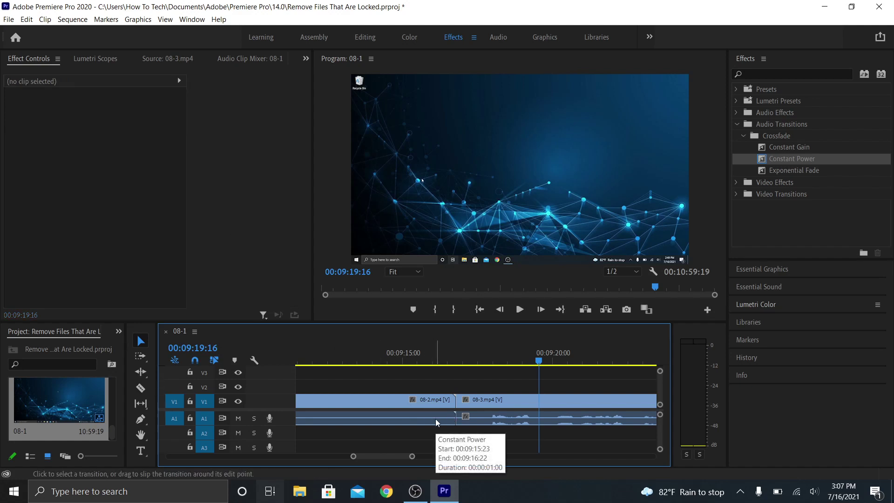
# Step: Add a text graphic reading "Sample Text" over 08-1.mp4 at 00:06:06:15, near the middle of the video frame
pyautogui.moveTo(411, 458); pyautogui.dragTo(615, 447)
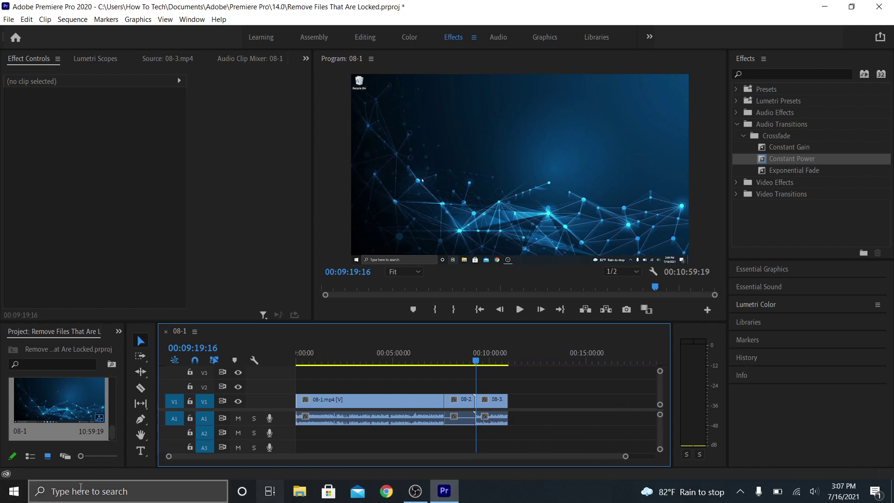
pyautogui.click(141, 451)
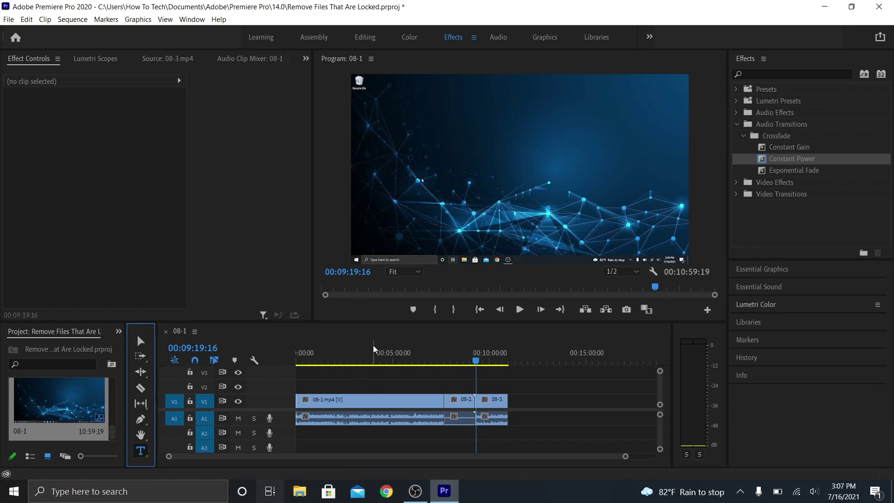
pyautogui.click(415, 352)
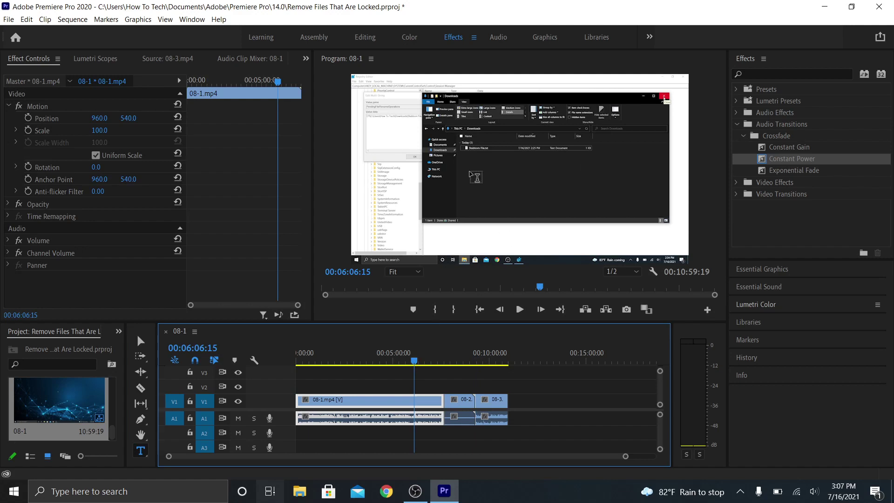
pyautogui.click(472, 175)
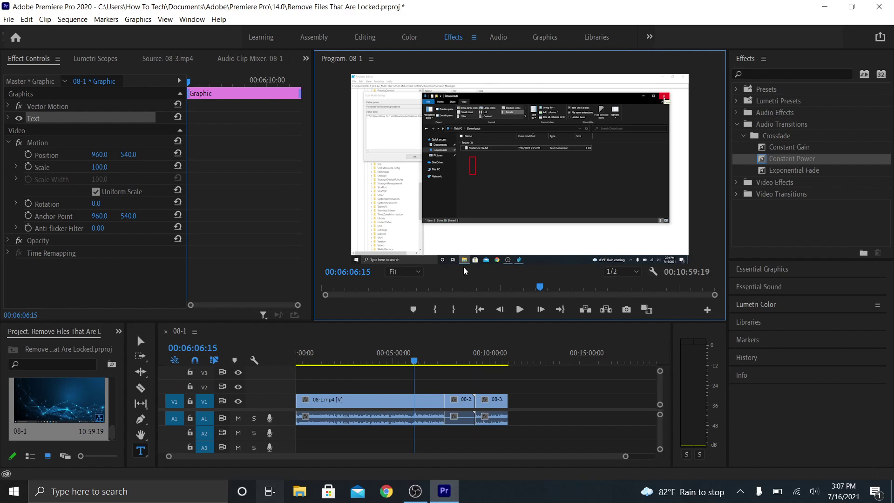
pyautogui.write('Sample Text')
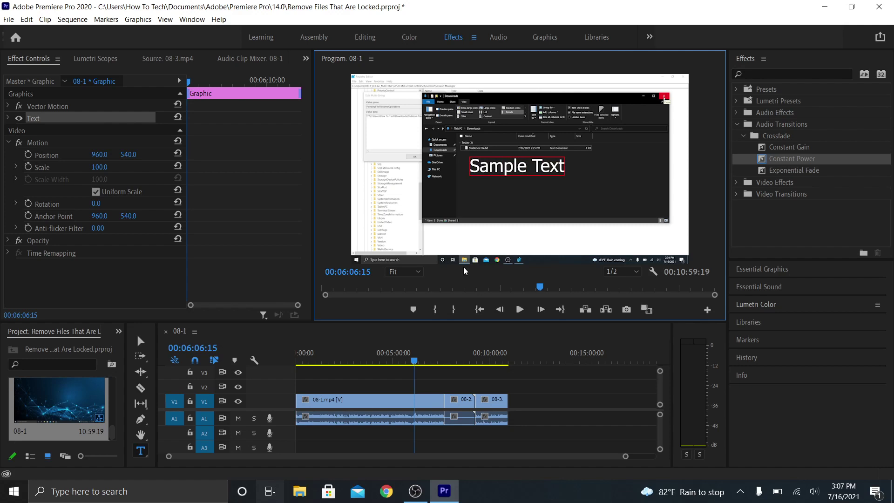
pyautogui.click(535, 391)
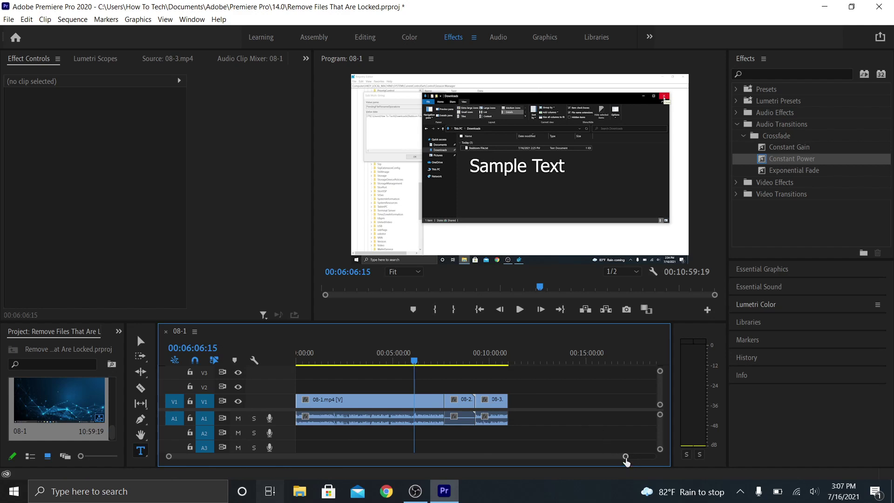
pyautogui.moveTo(624, 458); pyautogui.dragTo(443, 457)
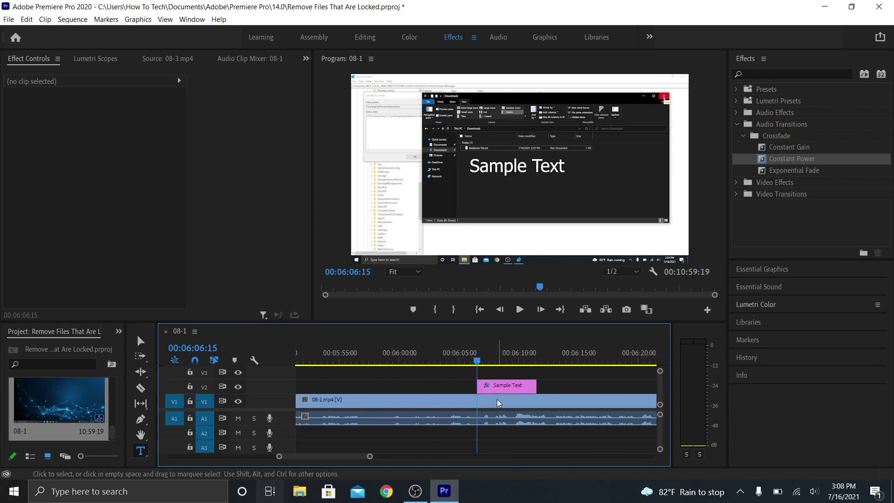
# Step: Move the playhead to 00:06:10:05 and set the fill color of the "Sample Text" layer to black (000000)
pyautogui.moveTo(505, 387)
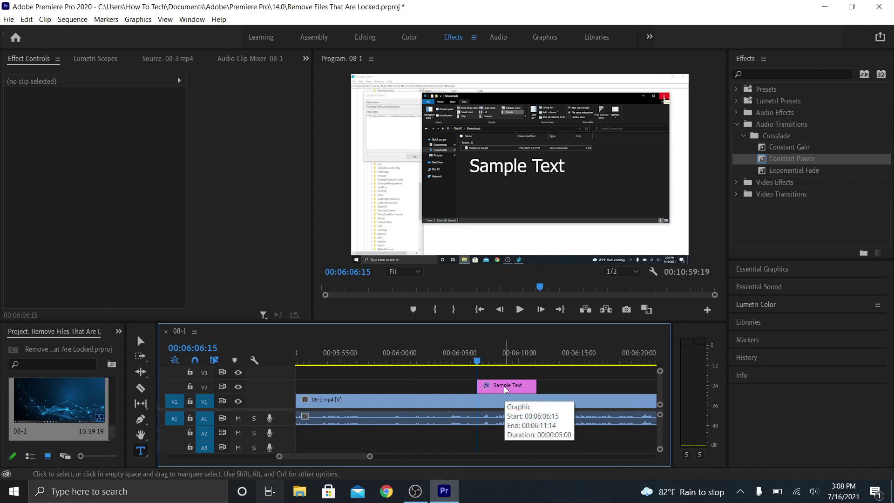
pyautogui.click(504, 386)
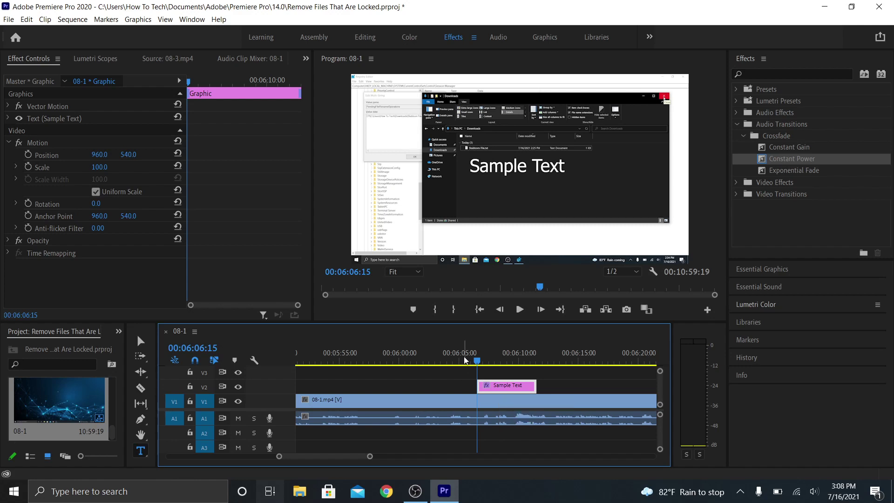
pyautogui.hotkey('shift', 'k')
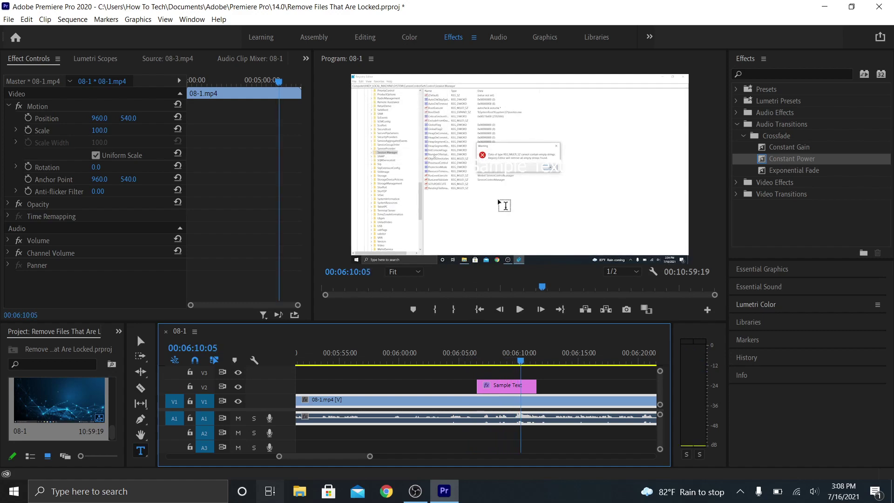
pyautogui.click(529, 171)
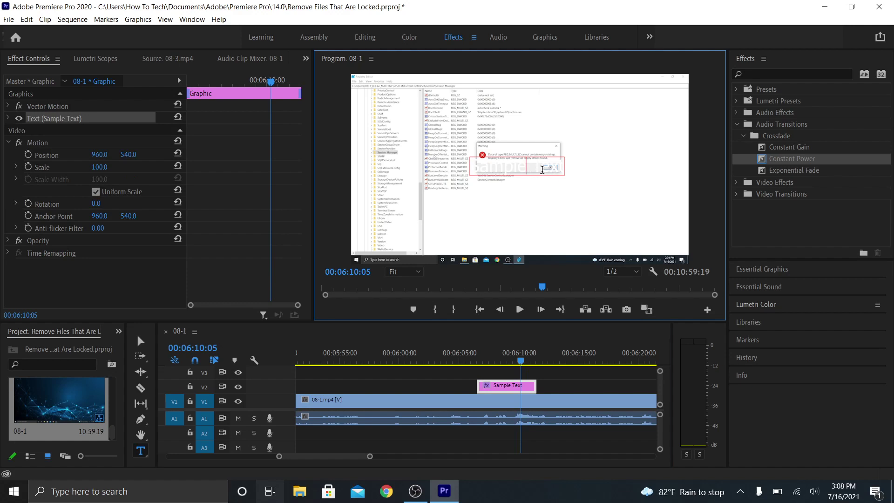
pyautogui.doubleClick(542, 169)
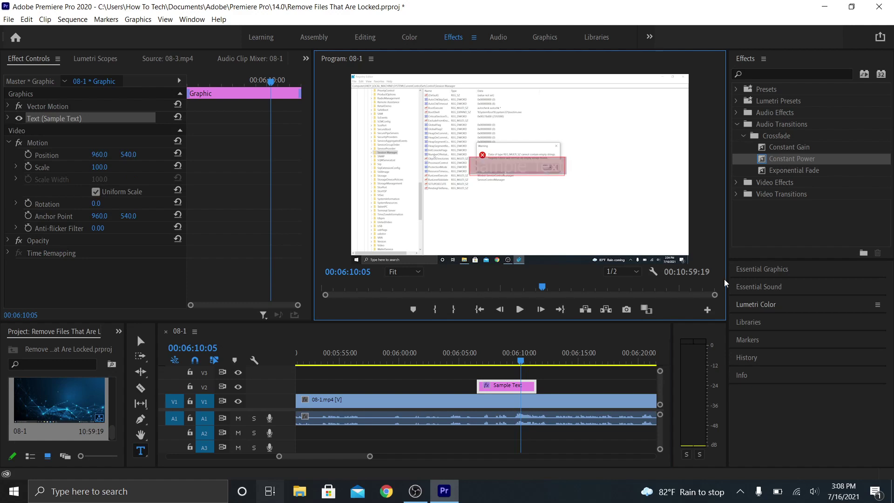
pyautogui.click(764, 270)
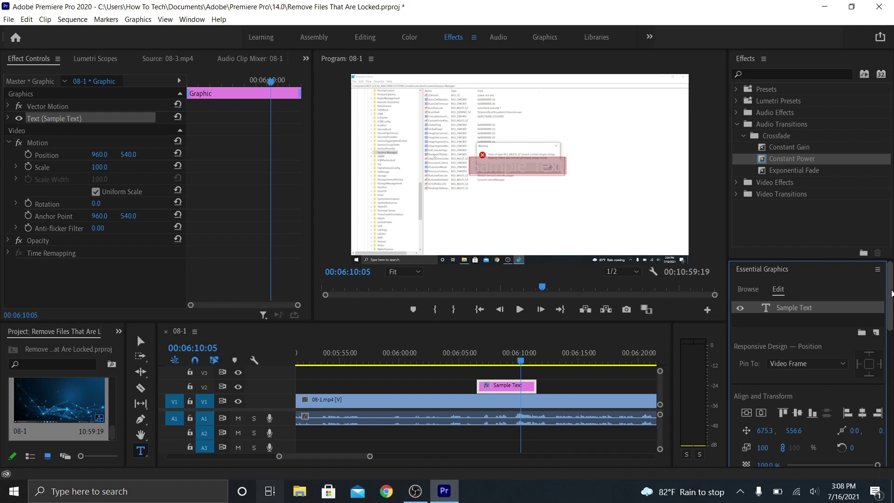
pyautogui.moveTo(891, 293); pyautogui.dragTo(886, 396)
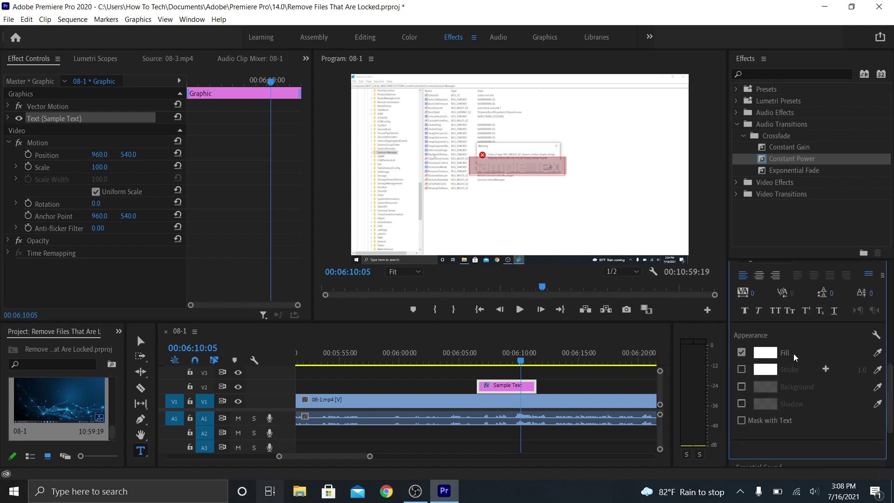
pyautogui.click(766, 353)
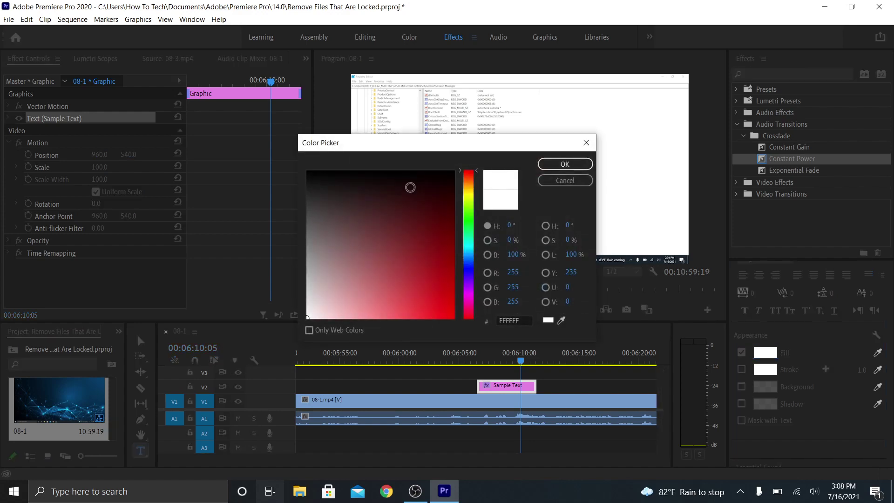
pyautogui.click(401, 178)
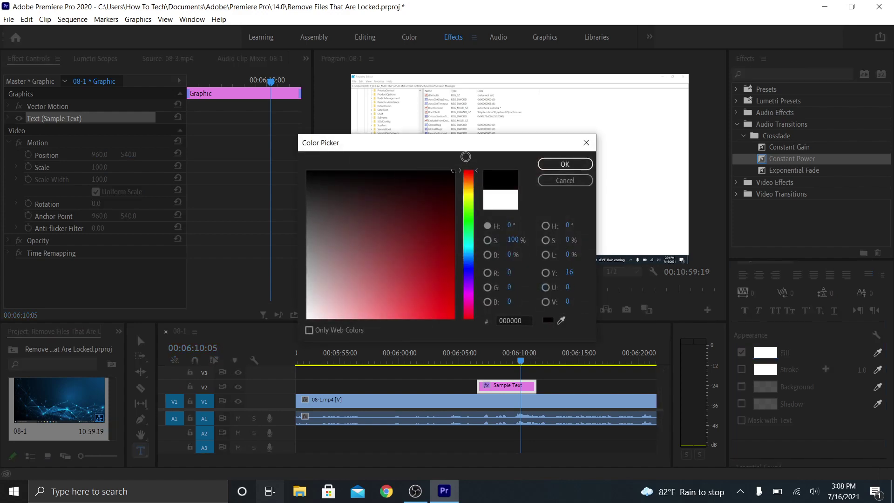
pyautogui.click(564, 163)
pyautogui.click(515, 217)
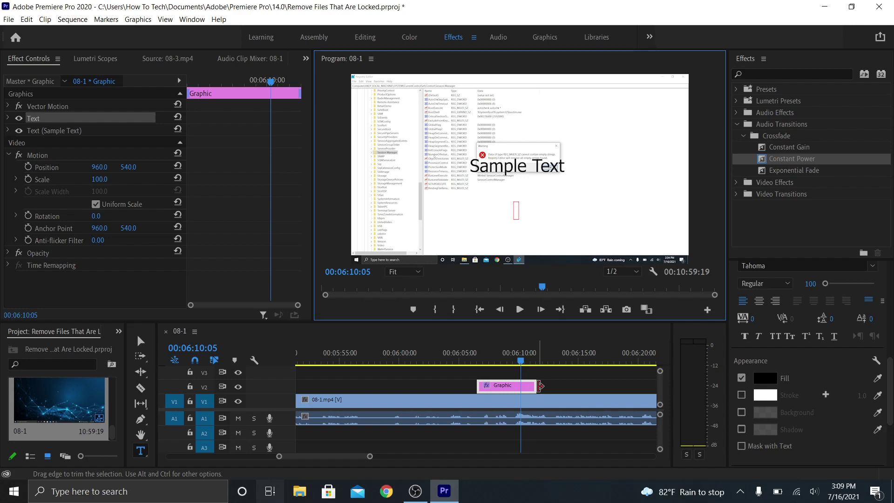
# Step: Extend the end of the text graphic on V2 to about 00:06:19 and play the sequence briefly to preview it
pyautogui.click(540, 386)
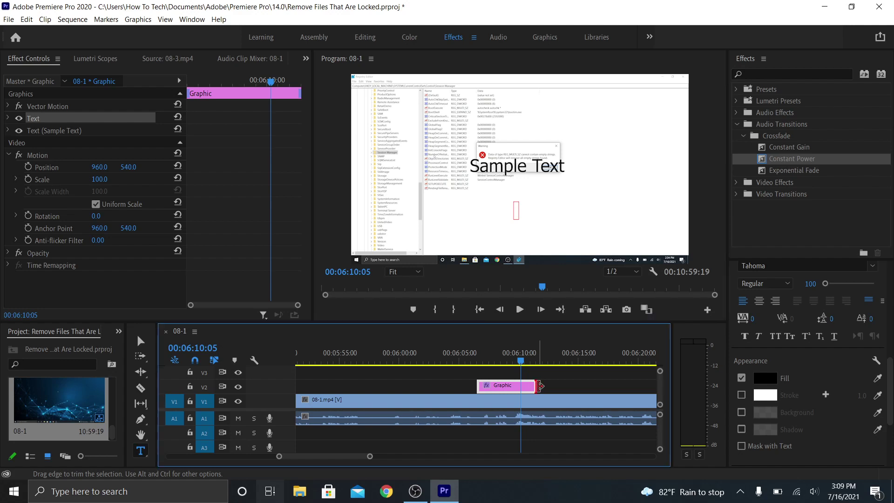
pyautogui.moveTo(540, 385); pyautogui.dragTo(629, 388)
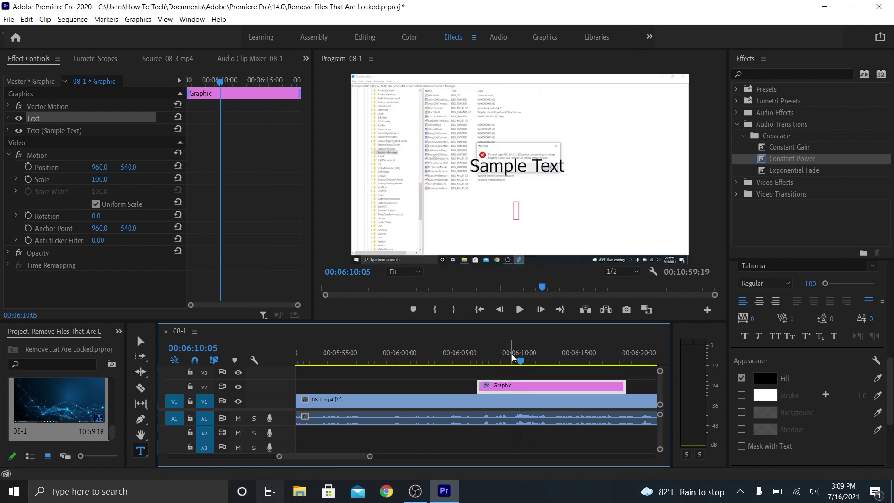
pyautogui.press('space')
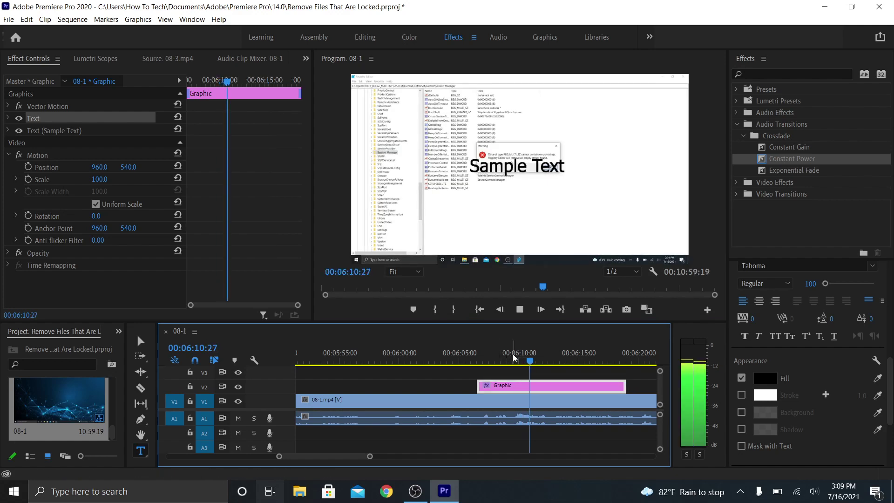
pyautogui.press('space')
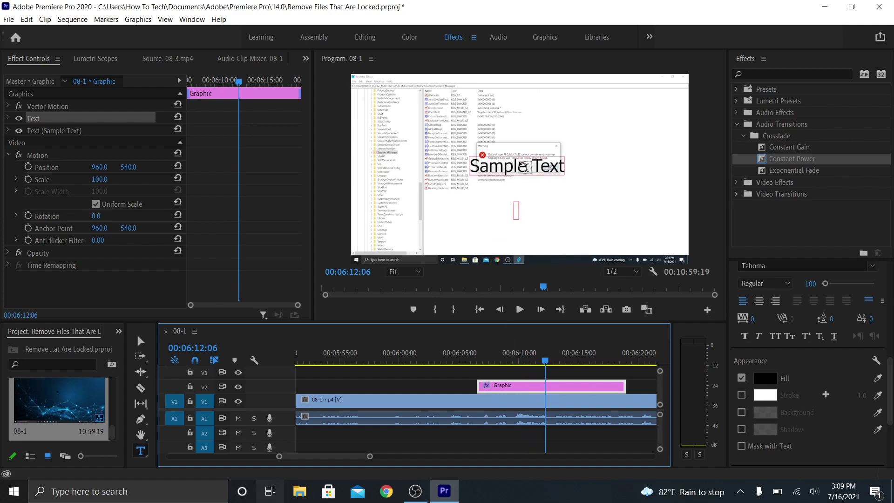
# Step: Reposition "Sample Text" near the lower-right corner of the video frame, and delete the graphic clip from V2
pyautogui.click(524, 166)
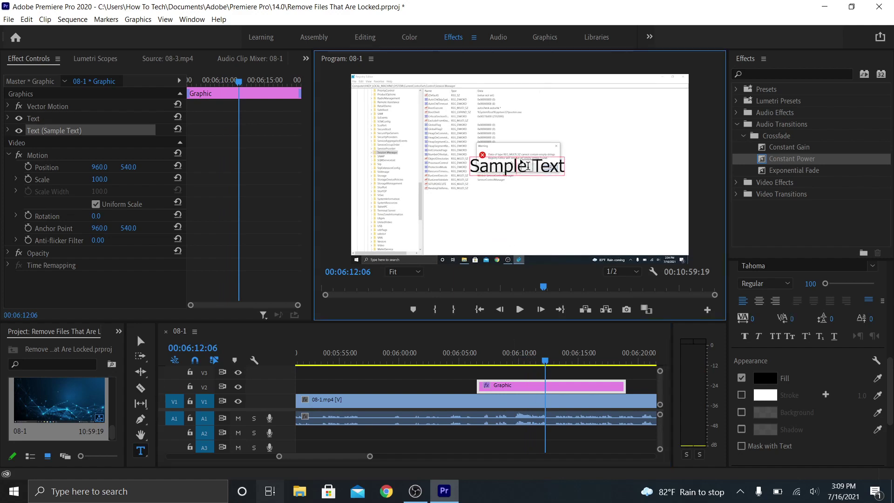
pyautogui.click(141, 341)
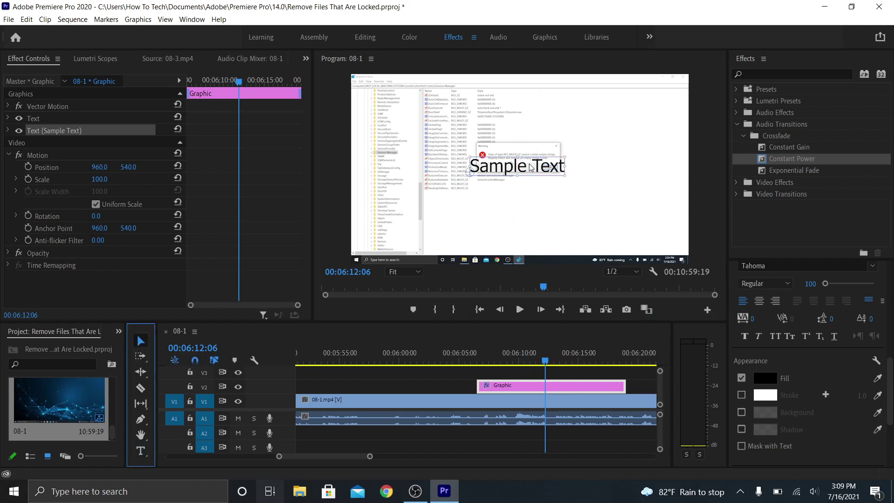
pyautogui.moveTo(530, 168); pyautogui.dragTo(620, 236)
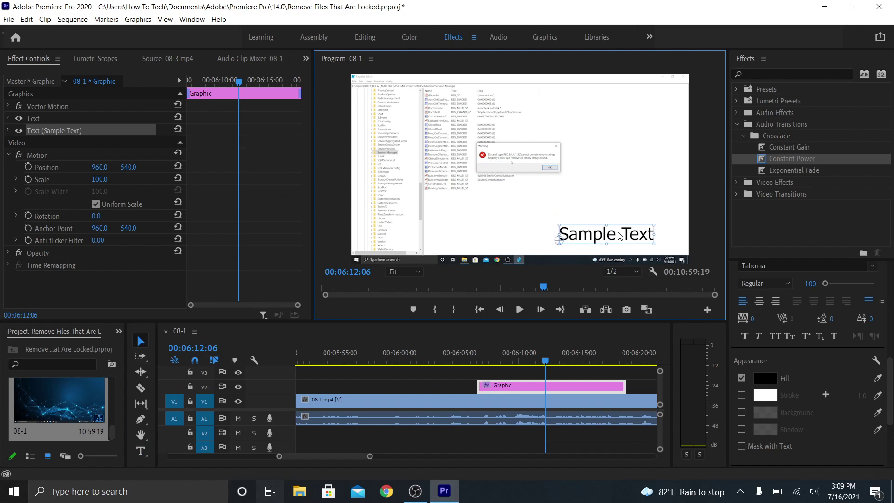
pyautogui.click(530, 388)
pyautogui.press('Delete')
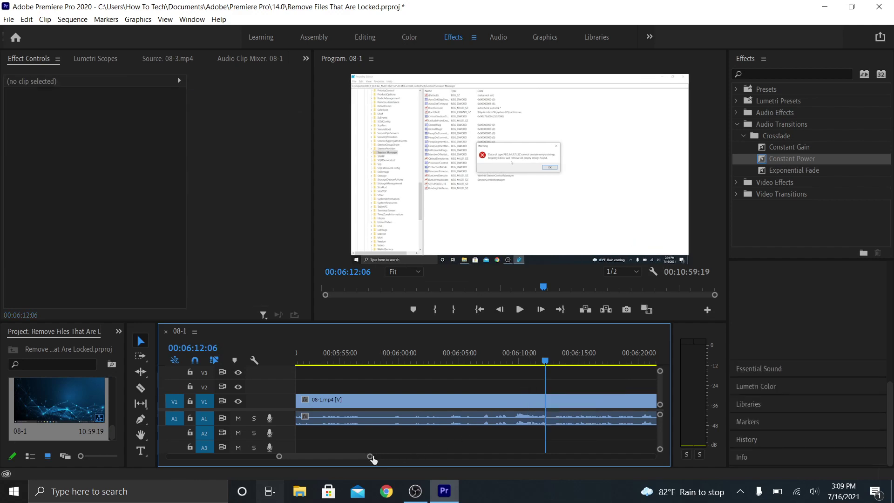
# Step: Open the media export settings for sequence 08-1, and check the output file's name and save location without changing them
pyautogui.moveTo(370, 456); pyautogui.dragTo(549, 443)
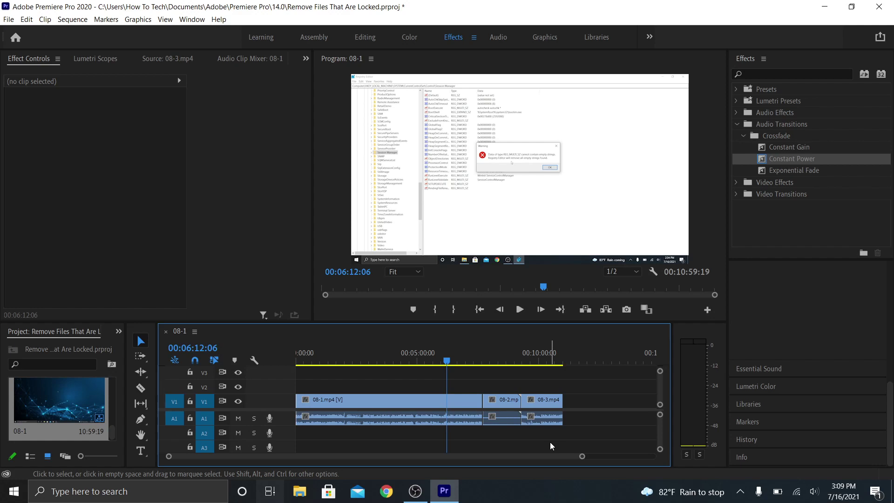
pyautogui.click(9, 22)
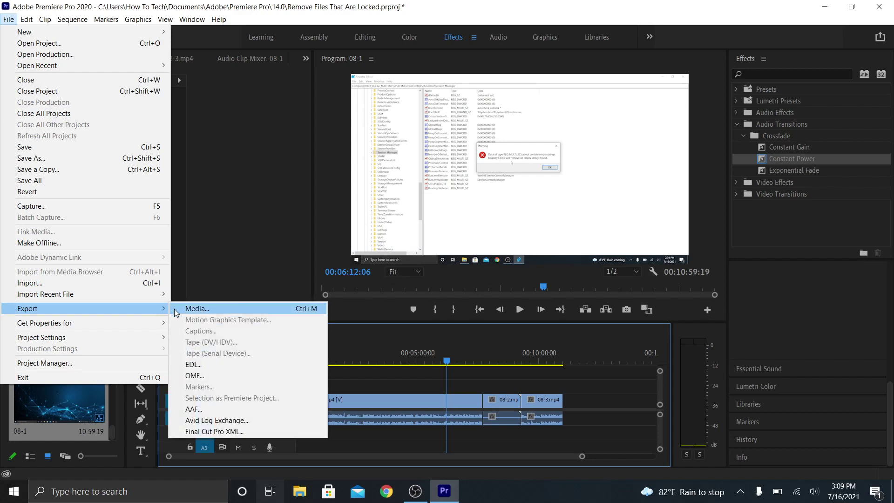
pyautogui.click(177, 308)
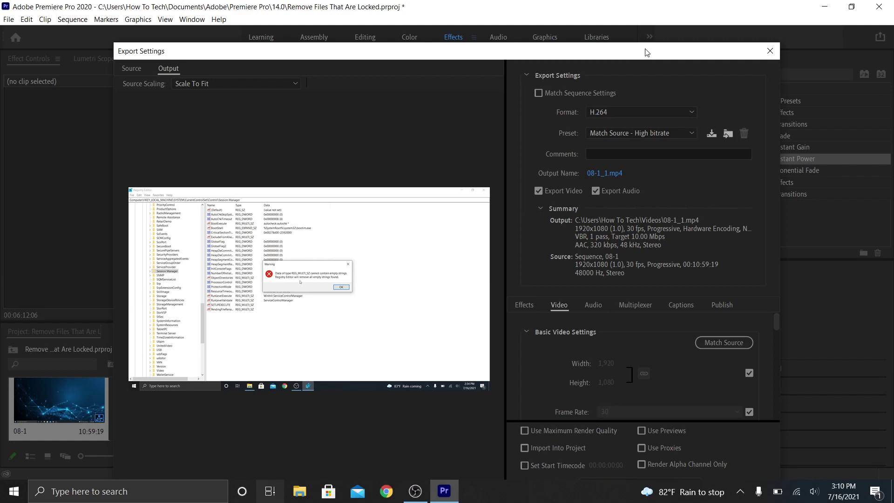
pyautogui.moveTo(645, 48); pyautogui.dragTo(588, 19)
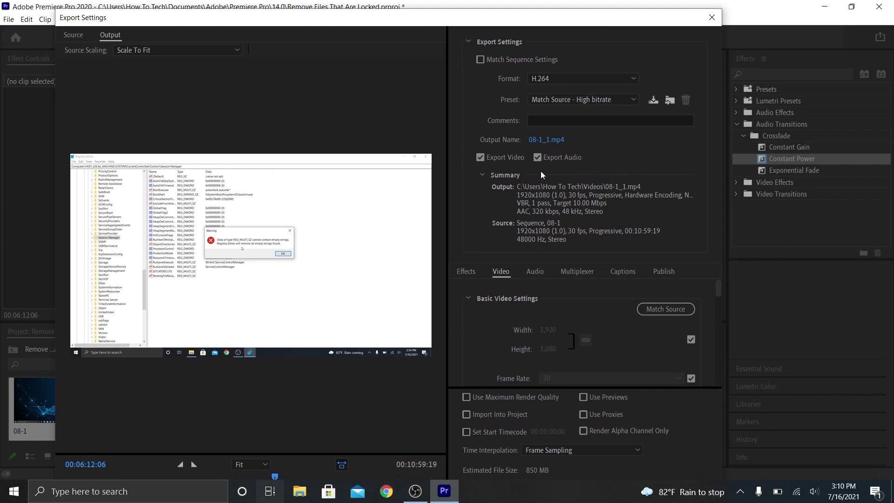
pyautogui.click(551, 138)
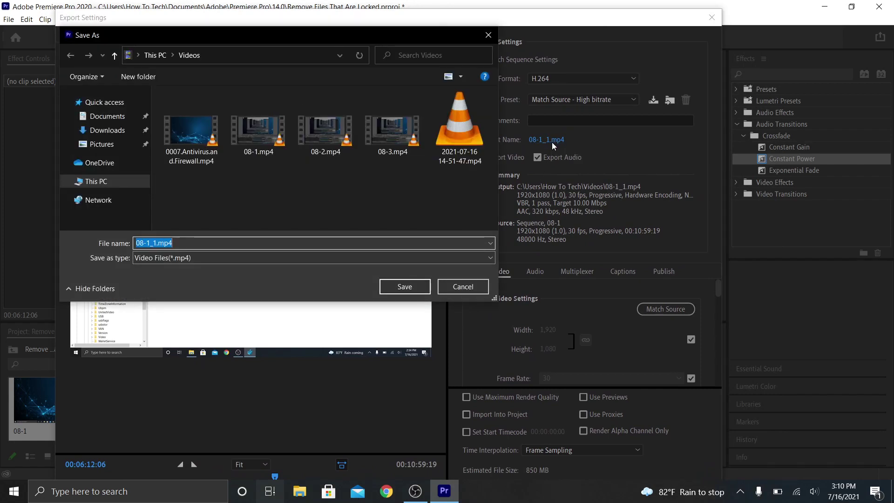
pyautogui.click(465, 289)
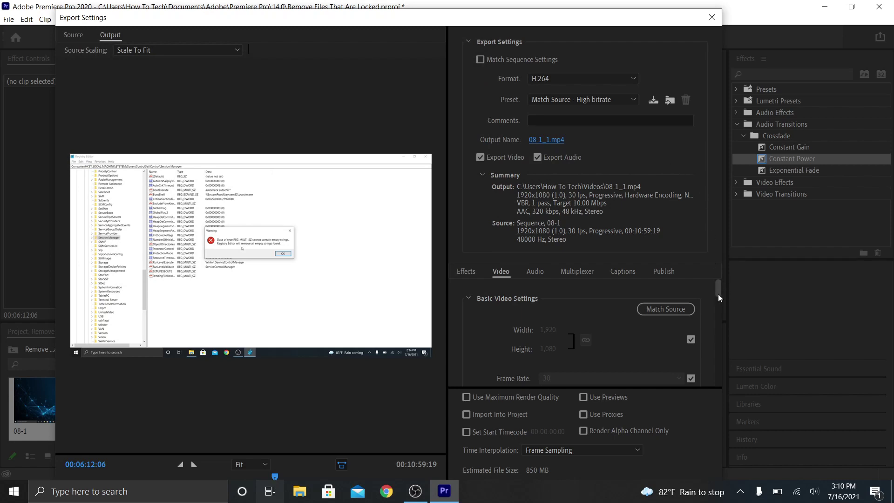
# Step: Set the target bitrate to 4 Mbps and export the sequence in H.264 format as 08-1_1.mp4
pyautogui.moveTo(718, 294); pyautogui.dragTo(717, 372)
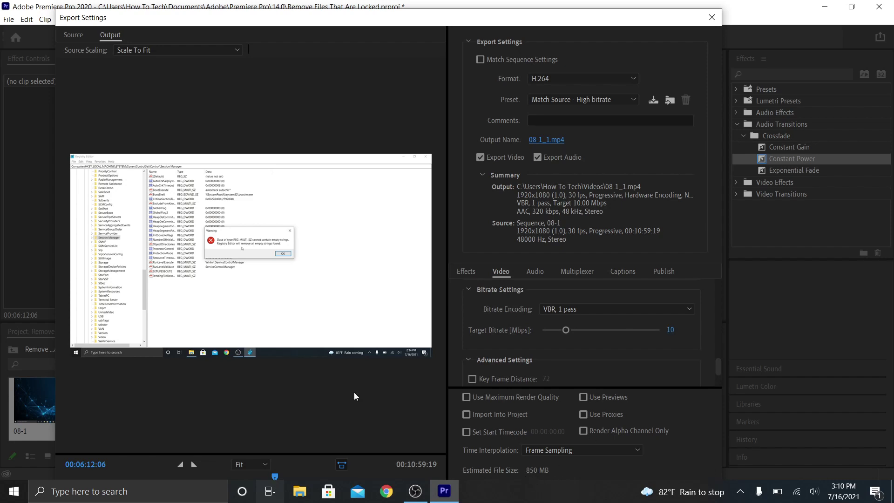
pyautogui.click(672, 331)
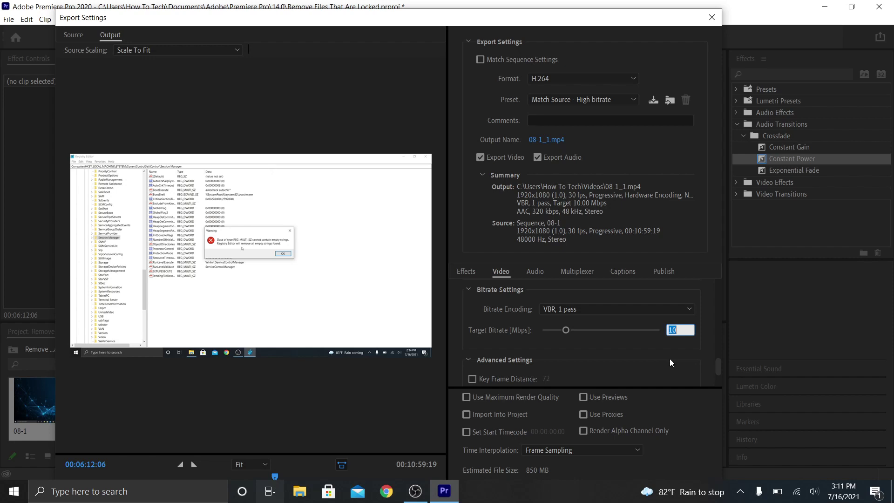
pyautogui.write('4')
pyautogui.press('Tab')
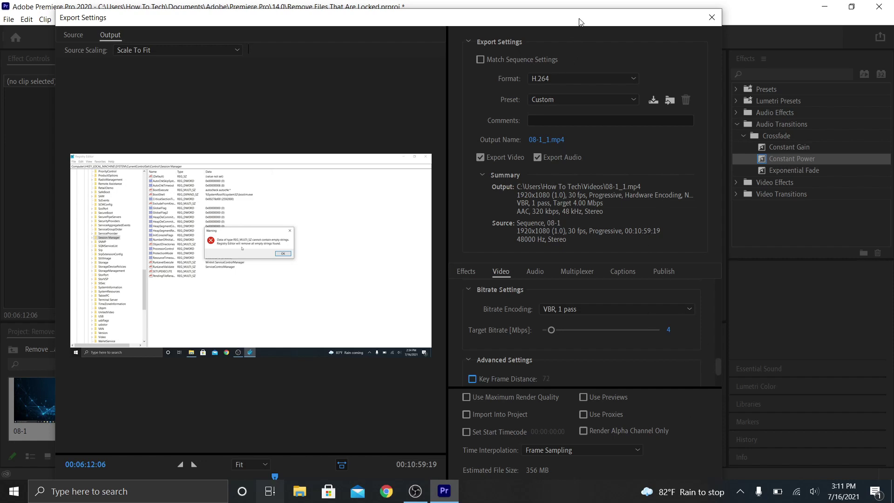
pyautogui.moveTo(579, 23); pyautogui.dragTo(608, 14)
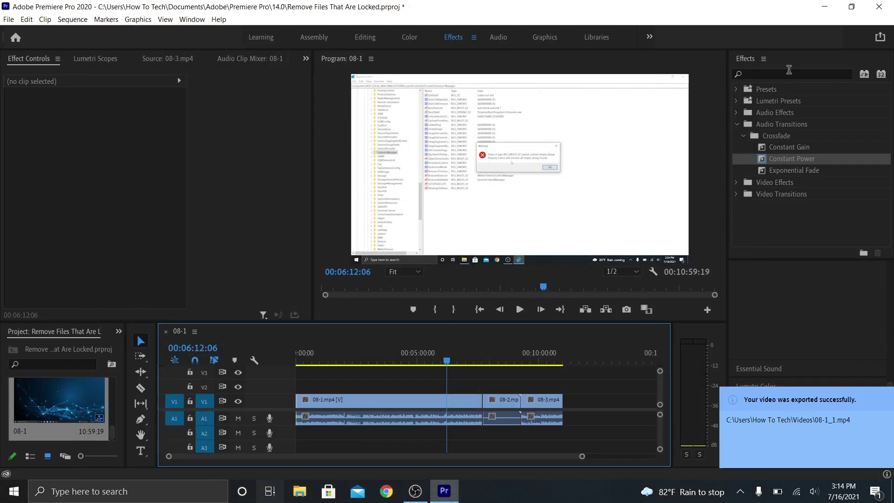
# Step: Switch to File Explorer, check the size and length of the exported 08-1_1.mp4 in the Videos folder, and close the window
pyautogui.click(830, 8)
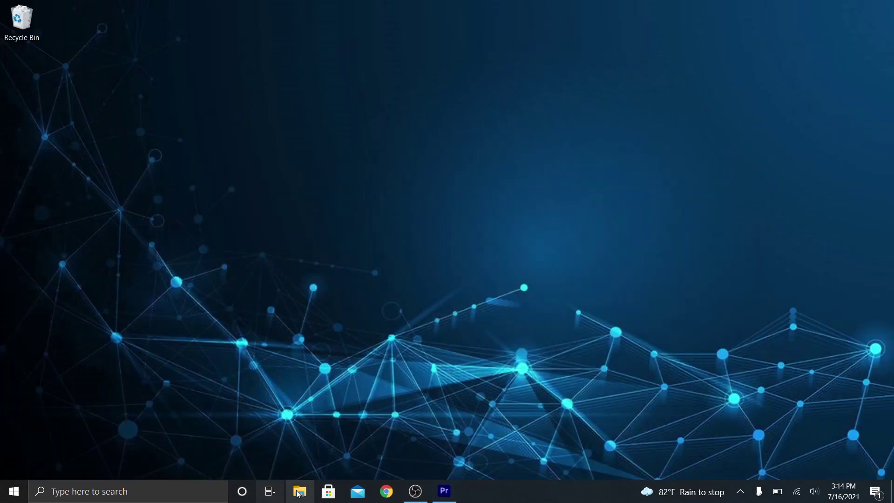
pyautogui.click(299, 492)
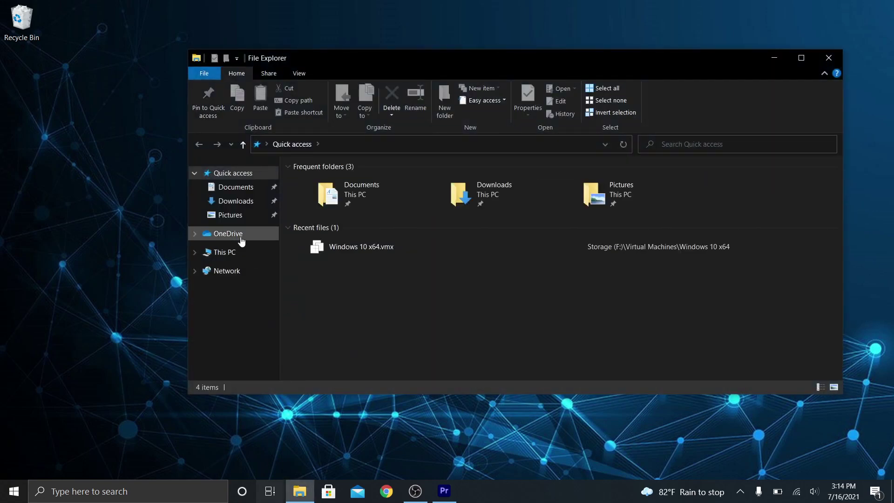
pyautogui.click(224, 252)
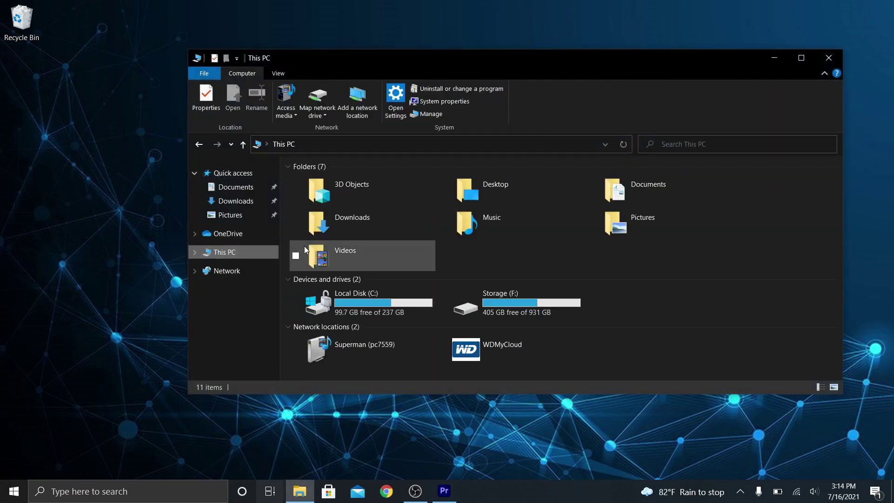
pyautogui.doubleClick(317, 258)
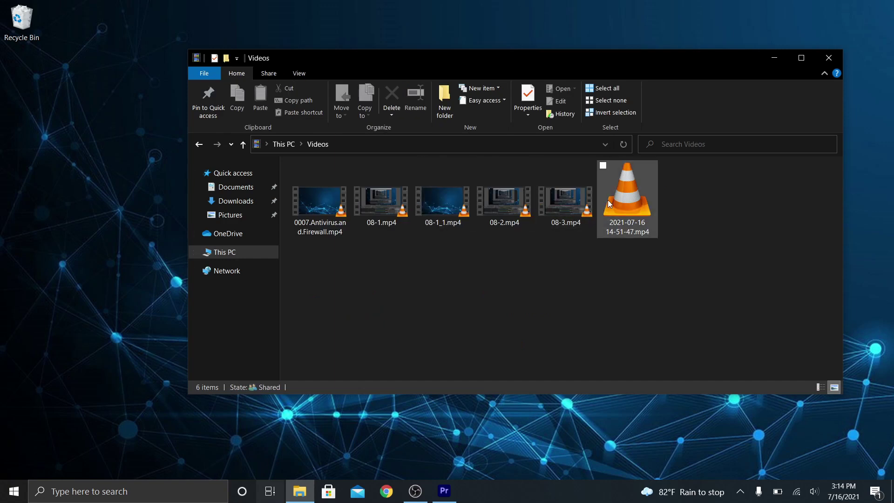
pyautogui.click(462, 211)
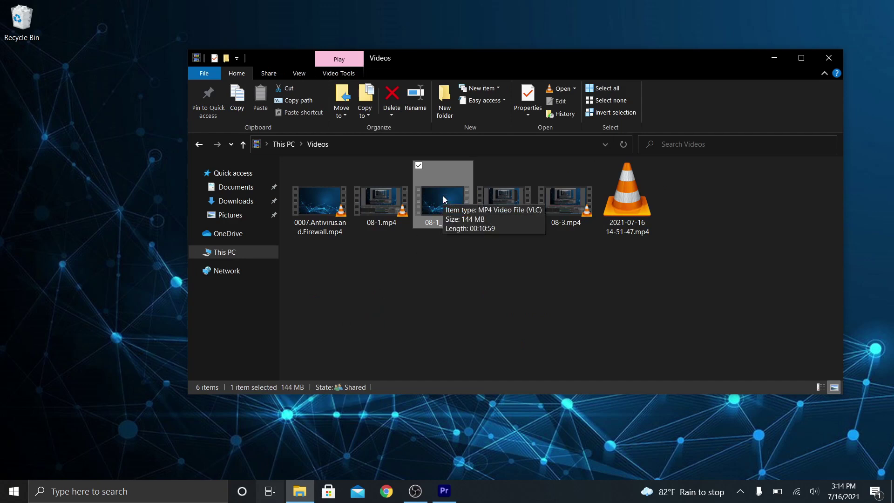
pyautogui.click(822, 56)
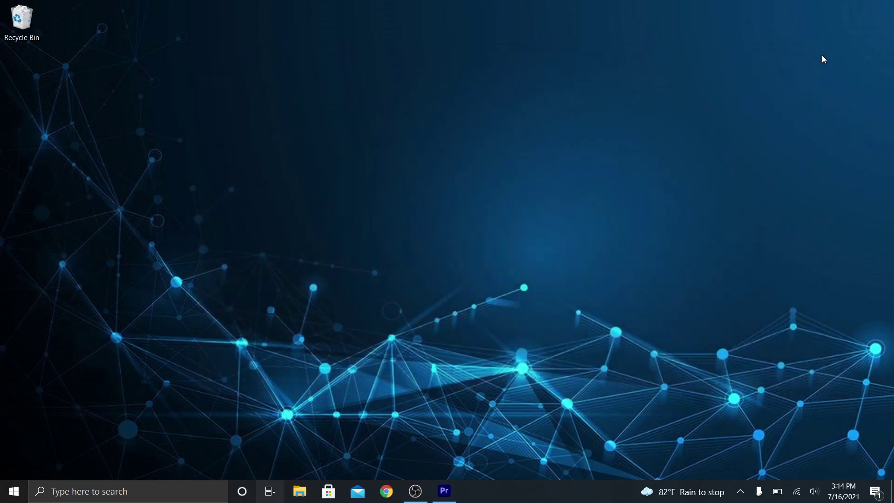